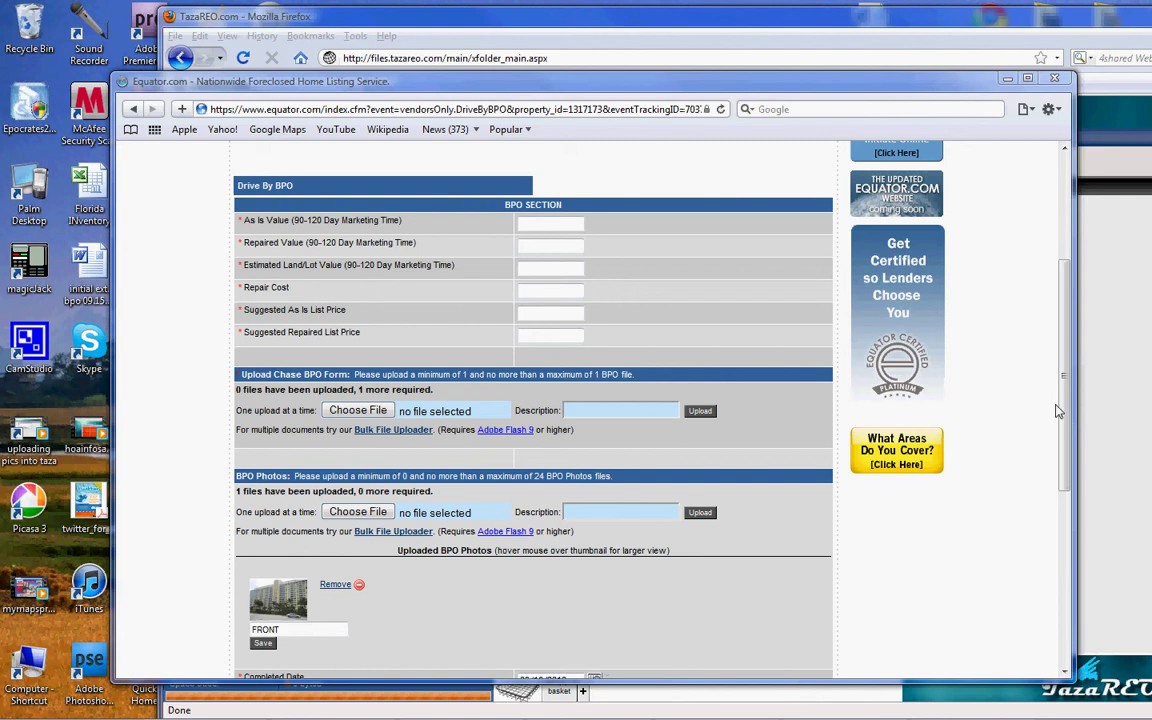
- Remove the uploaded FRONT photo from Equator's BPO Photos and minimize the Equator window
scroll(1067, 265, "up", 1)
scroll(1067, 265, "up", 2)
scroll(1067, 265, "down", 1)
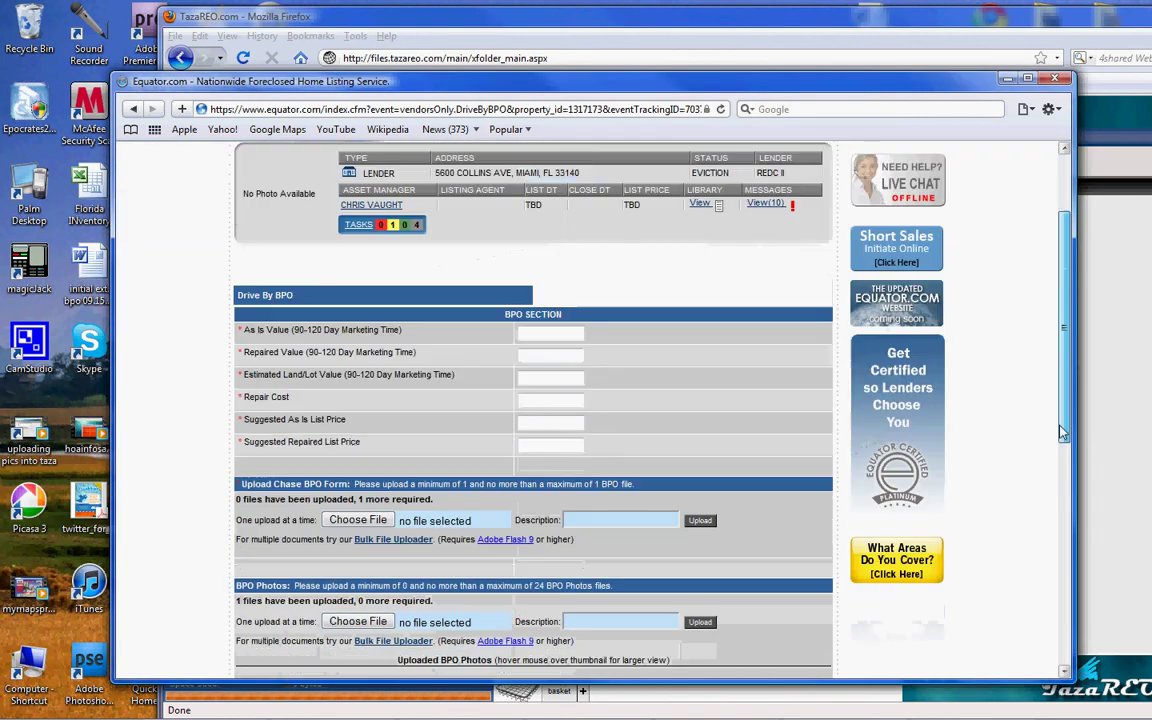
scroll(1062, 457, "down", 3)
scroll(1062, 457, "down", 2)
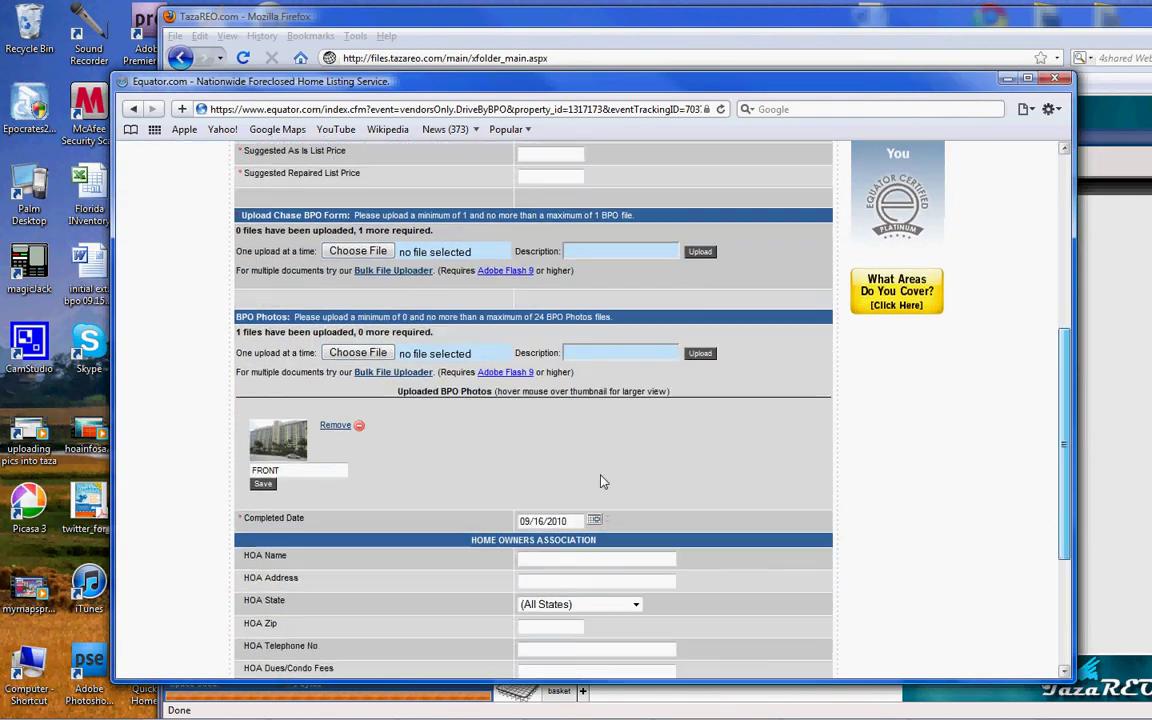
mouse_move(300, 432)
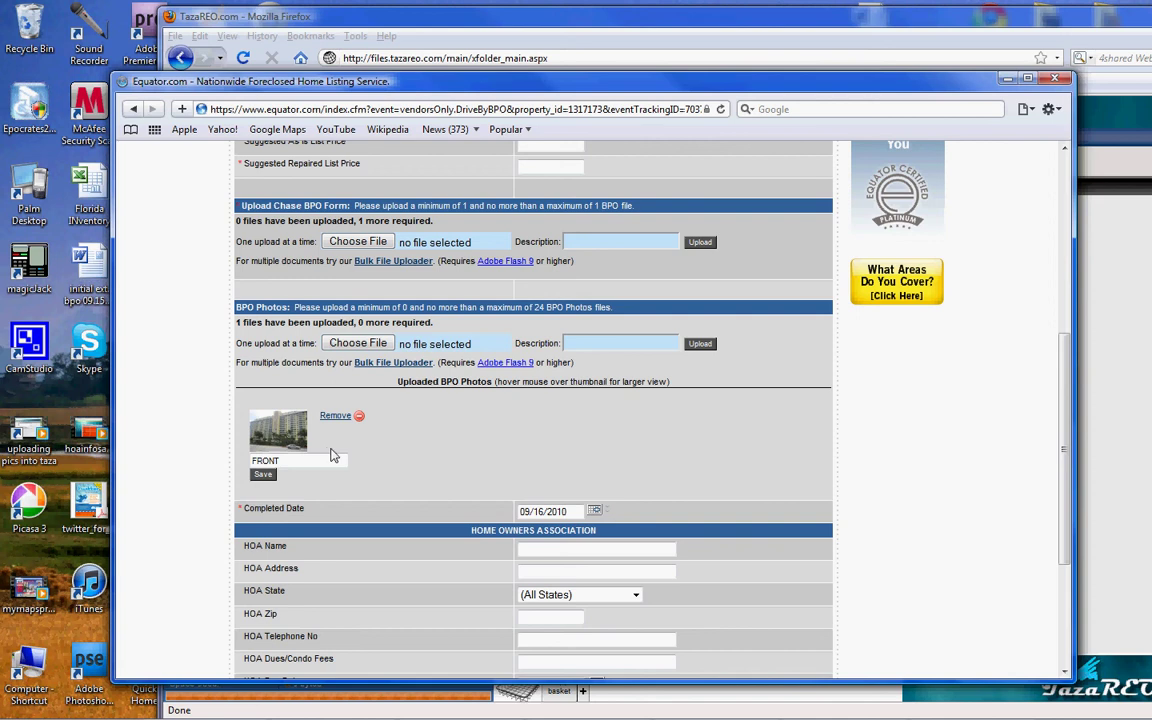
left_click(335, 415)
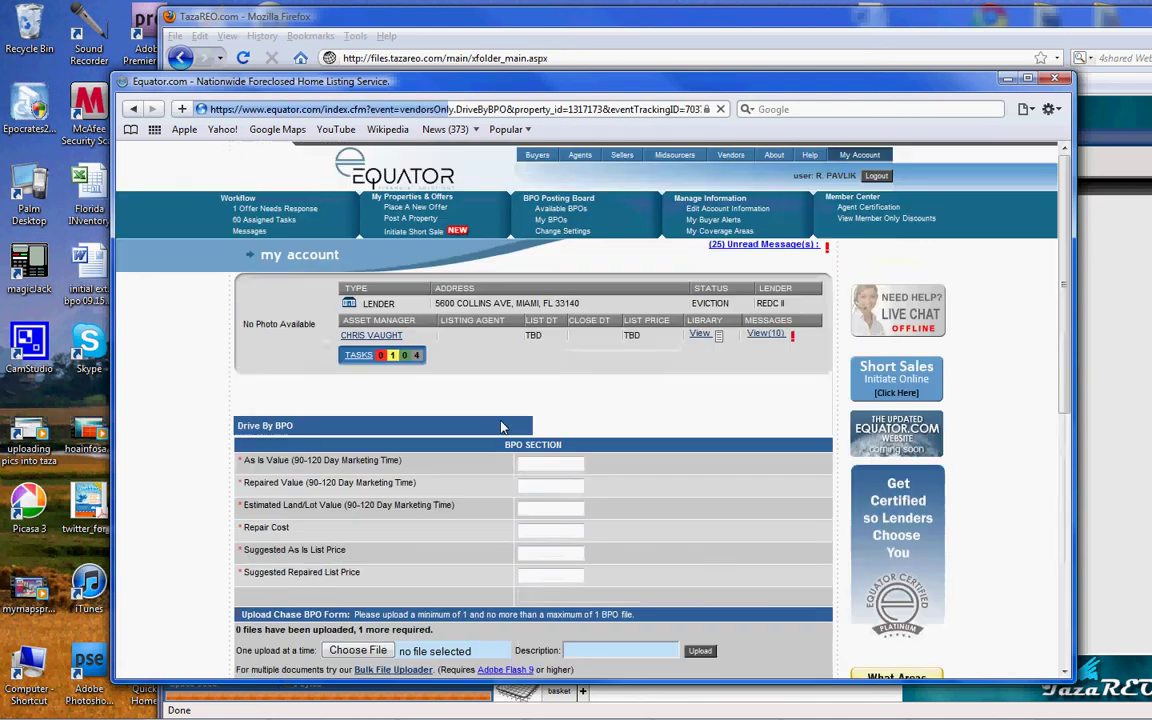
left_click(1010, 80)
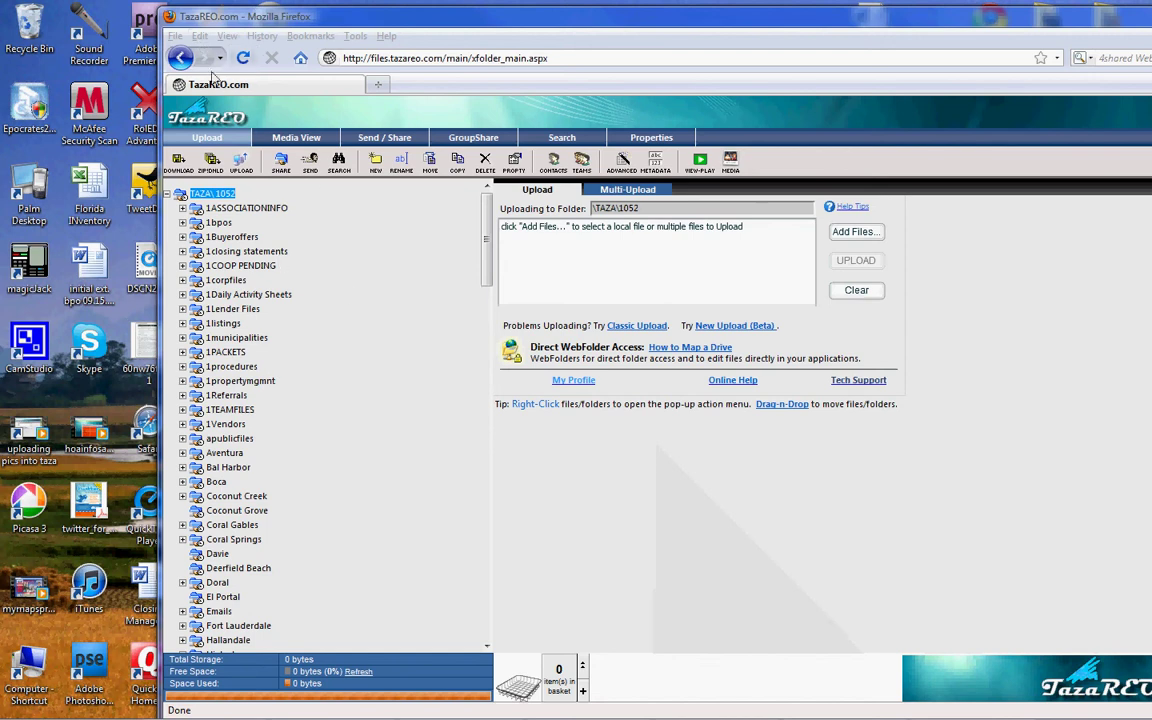
- View the 09.14.10 MA Initial Visit Photos folder in TazaREO's image viewer, starting at SAM_0092
left_click_drag(295, 18, 139, 21)
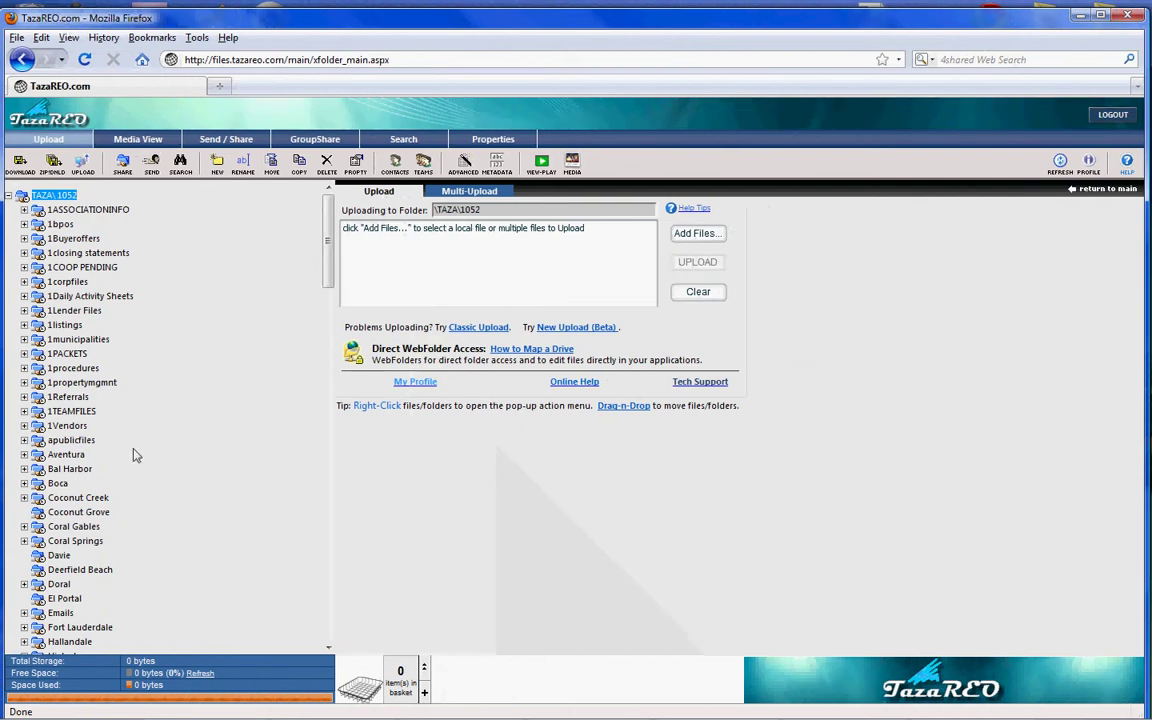
left_click_drag(328, 240, 330, 365)
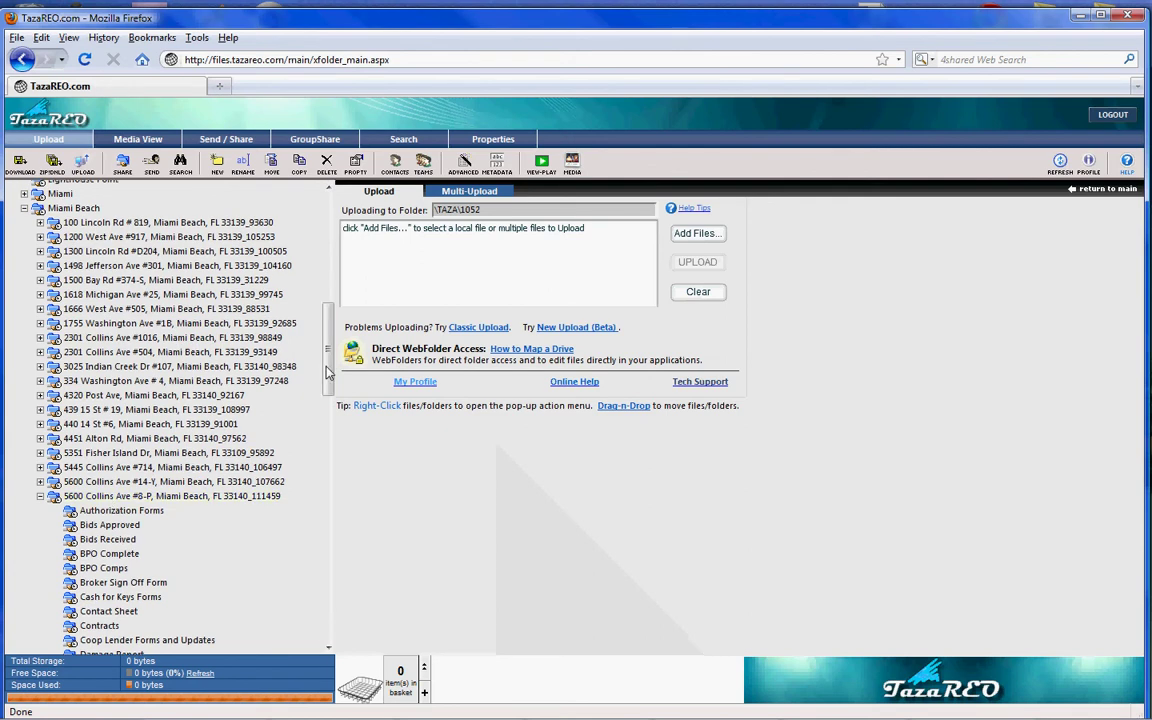
scroll(326, 463, "down", 3)
scroll(310, 460, "down", 6)
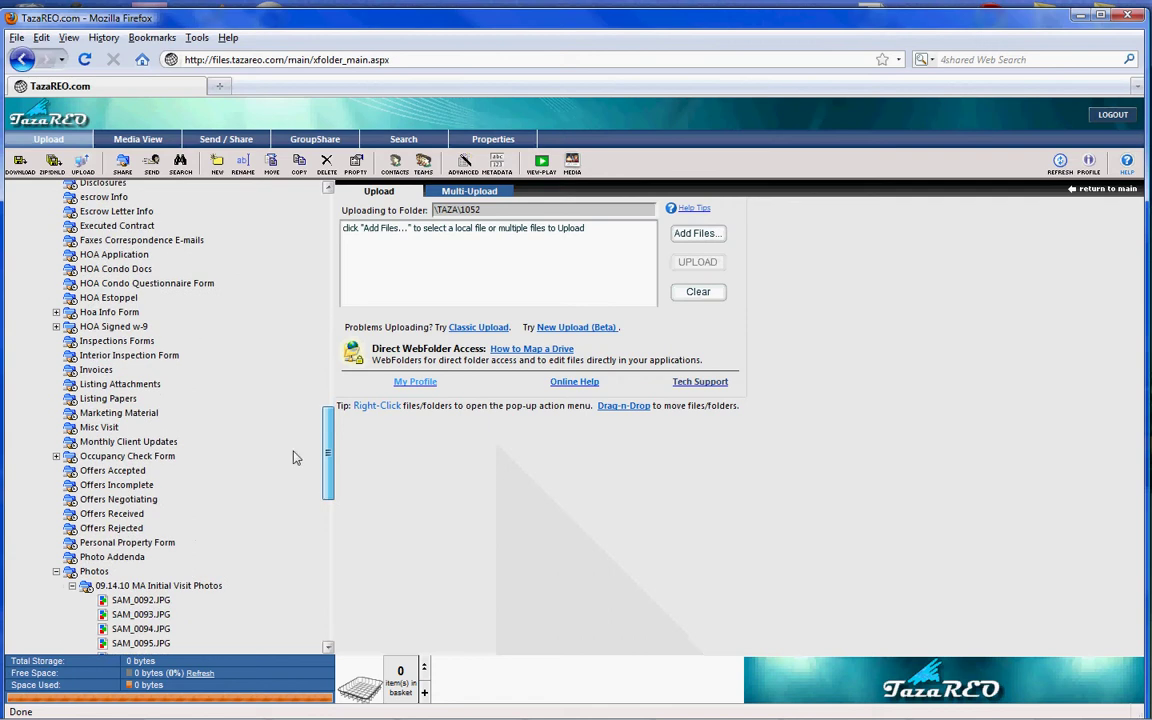
scroll(158, 528, "down", 3)
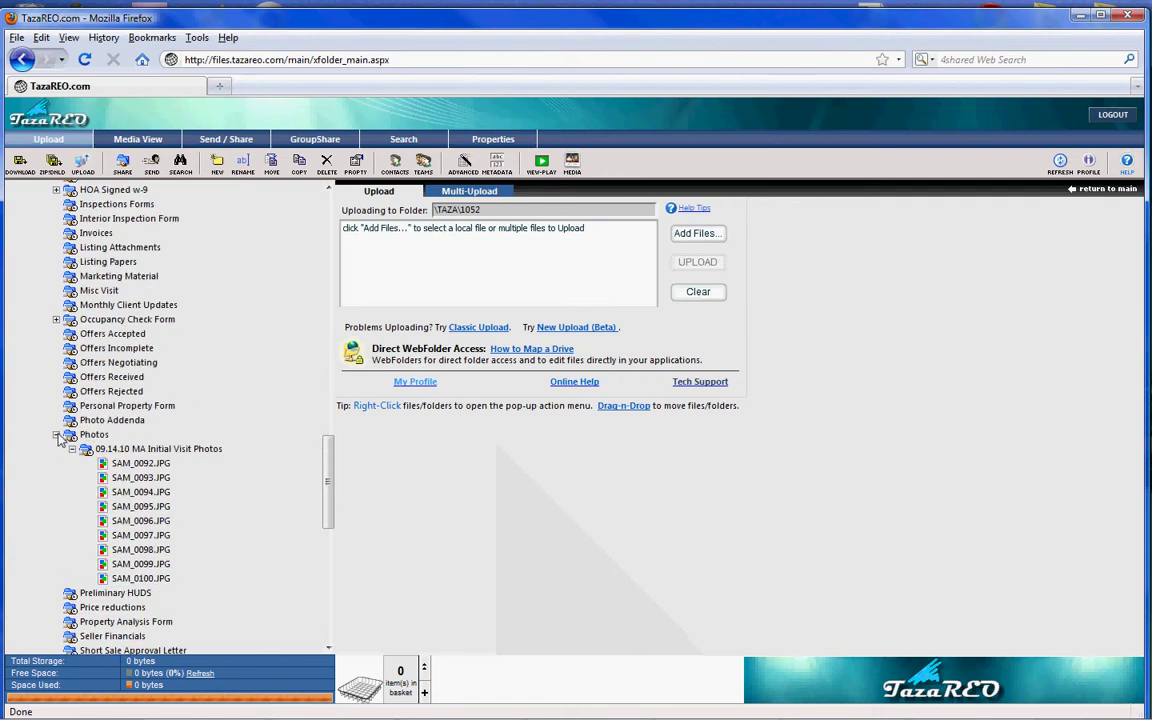
left_click(122, 449)
right_click(130, 449)
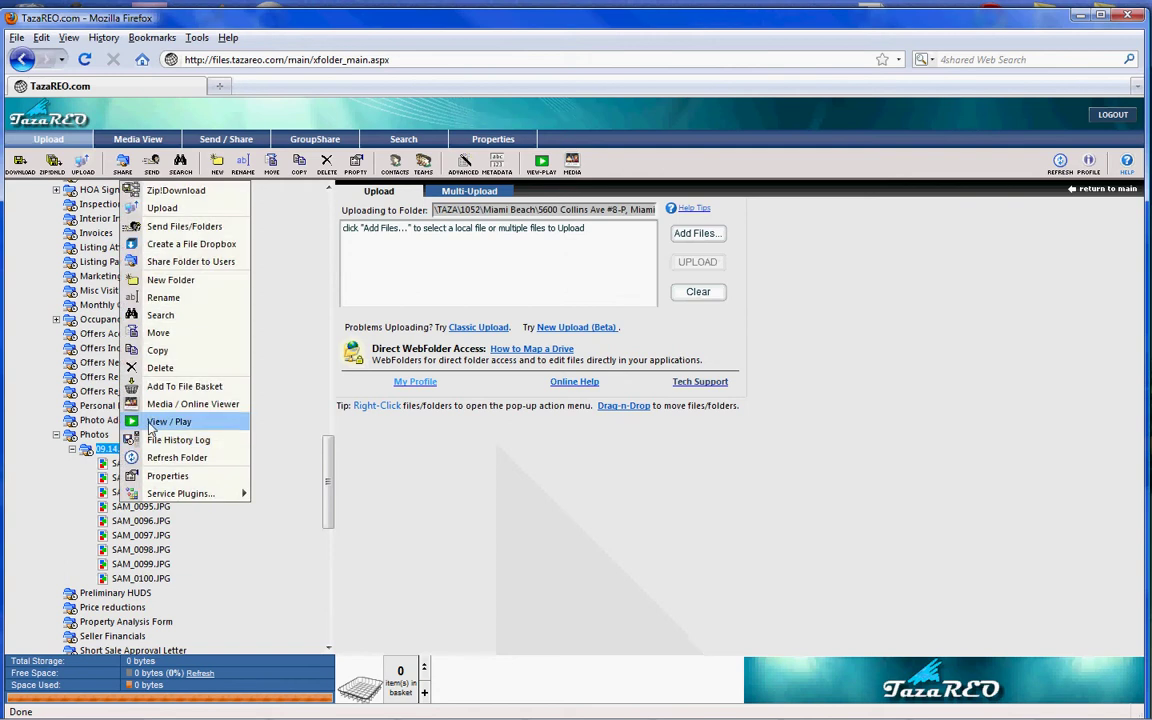
left_click(141, 428)
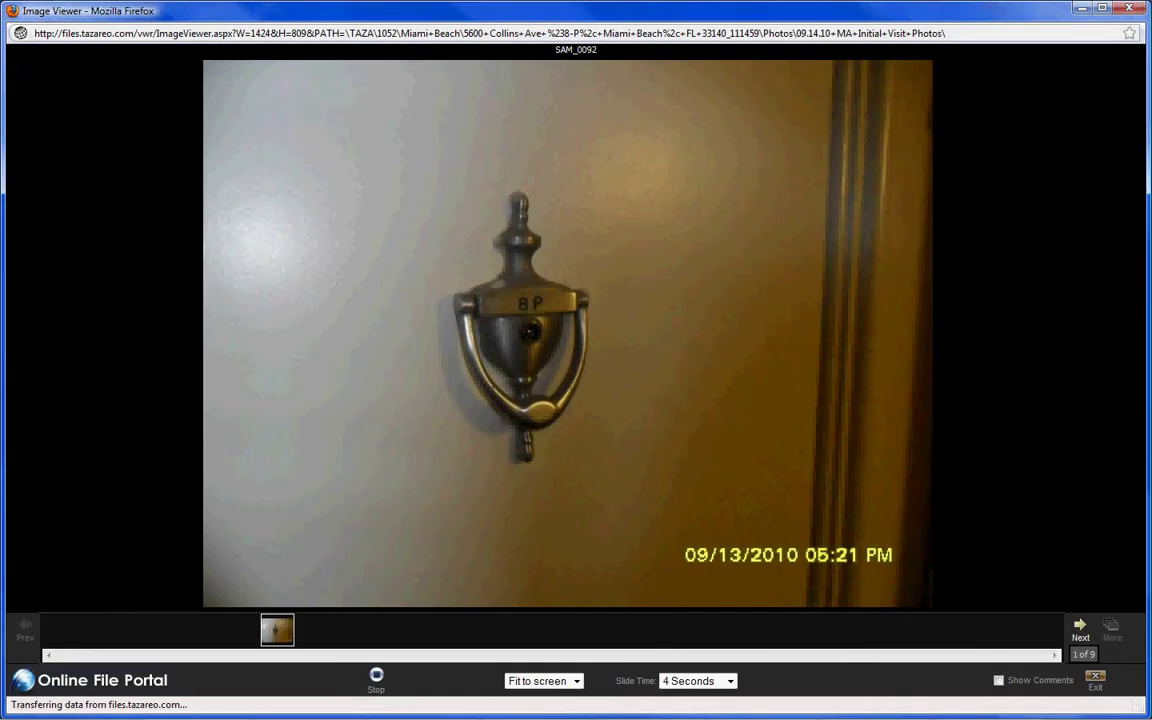
key("alt+Tab")
left_click_drag(689, 80, 340, 78)
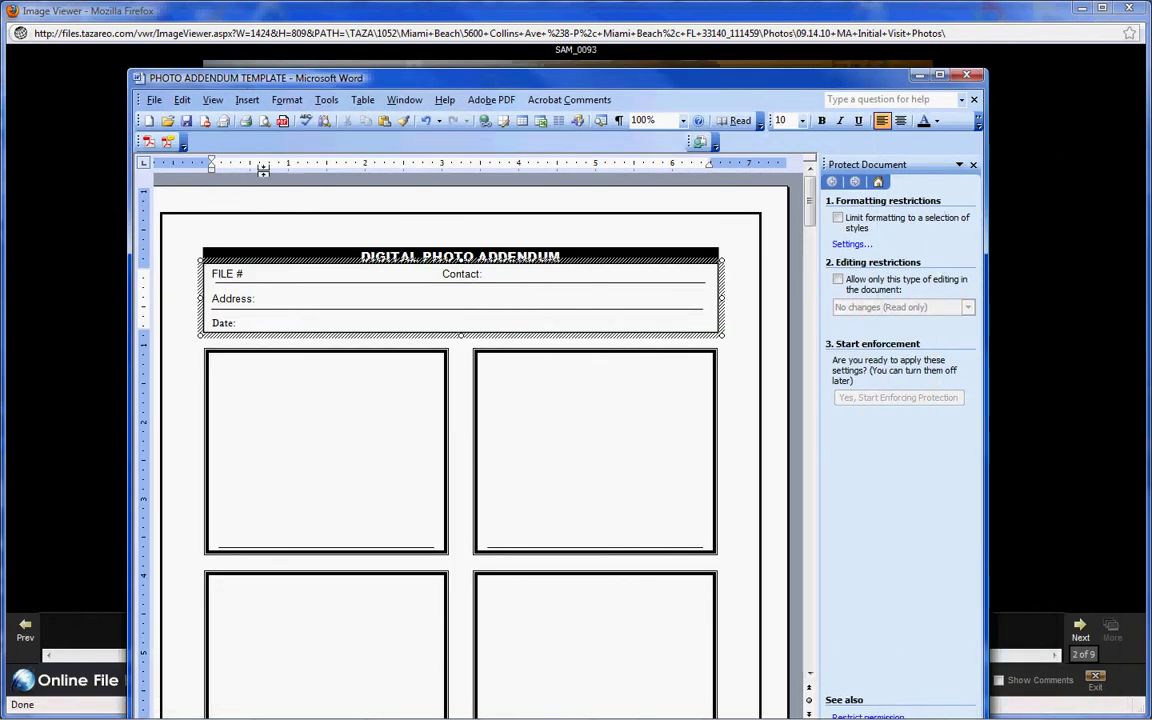
left_click(155, 101)
left_click(182, 116)
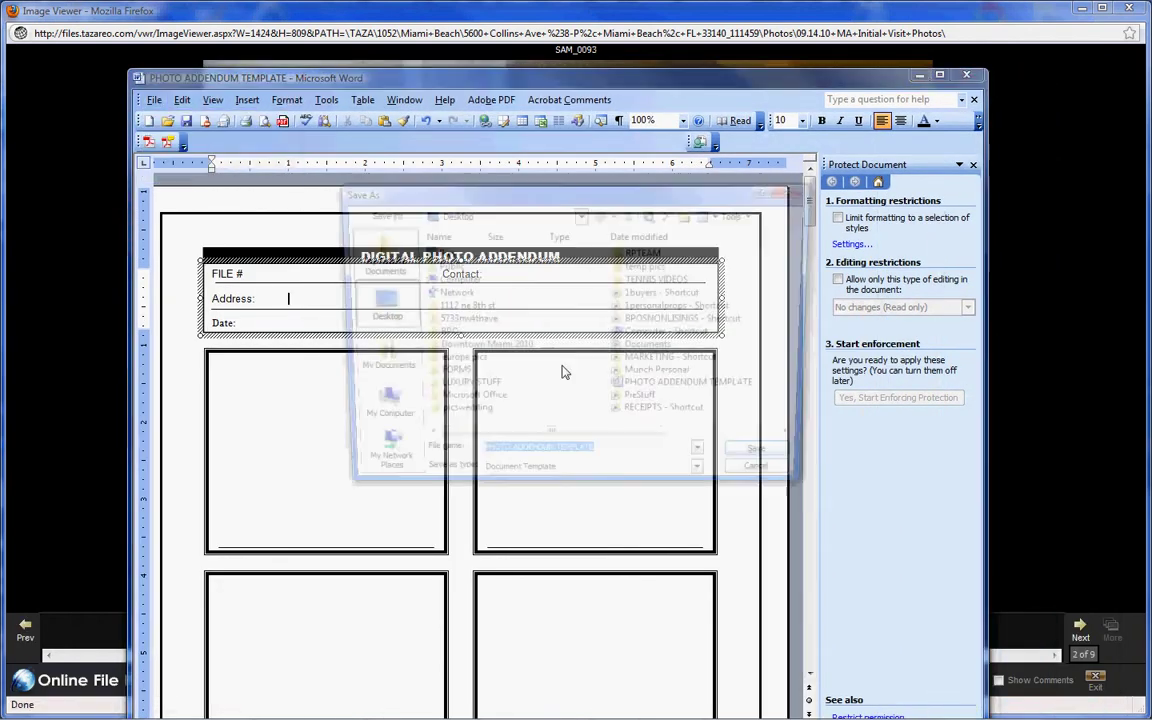
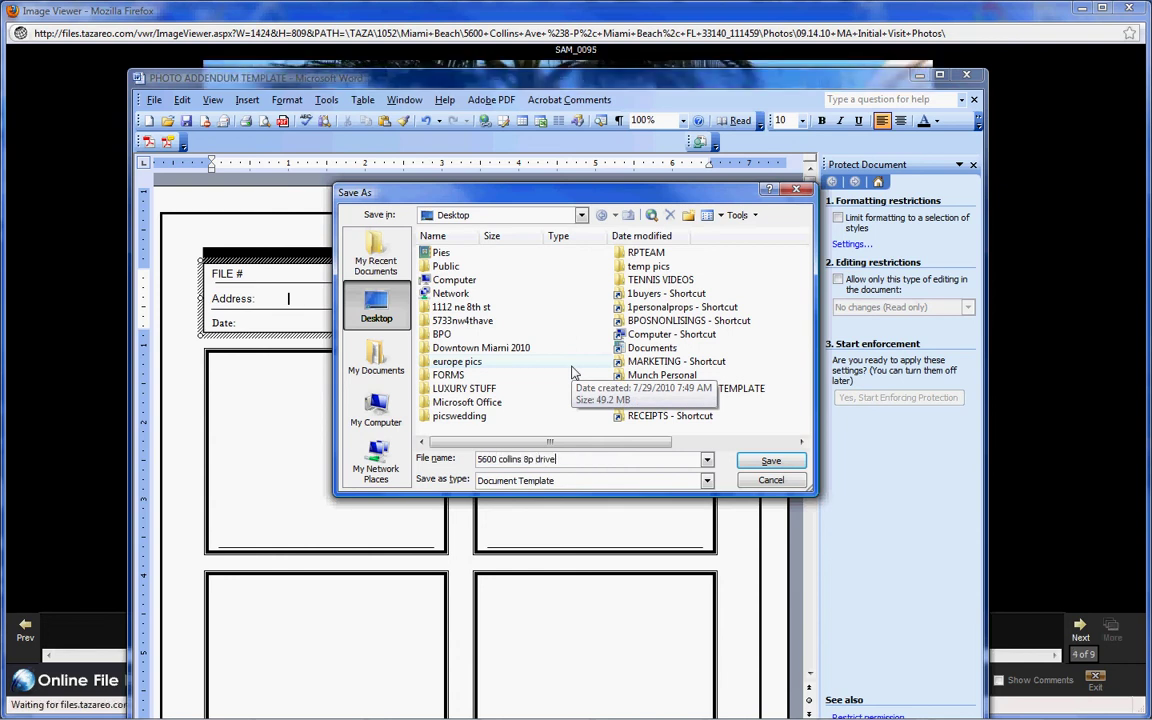
type(" by by ohotos")
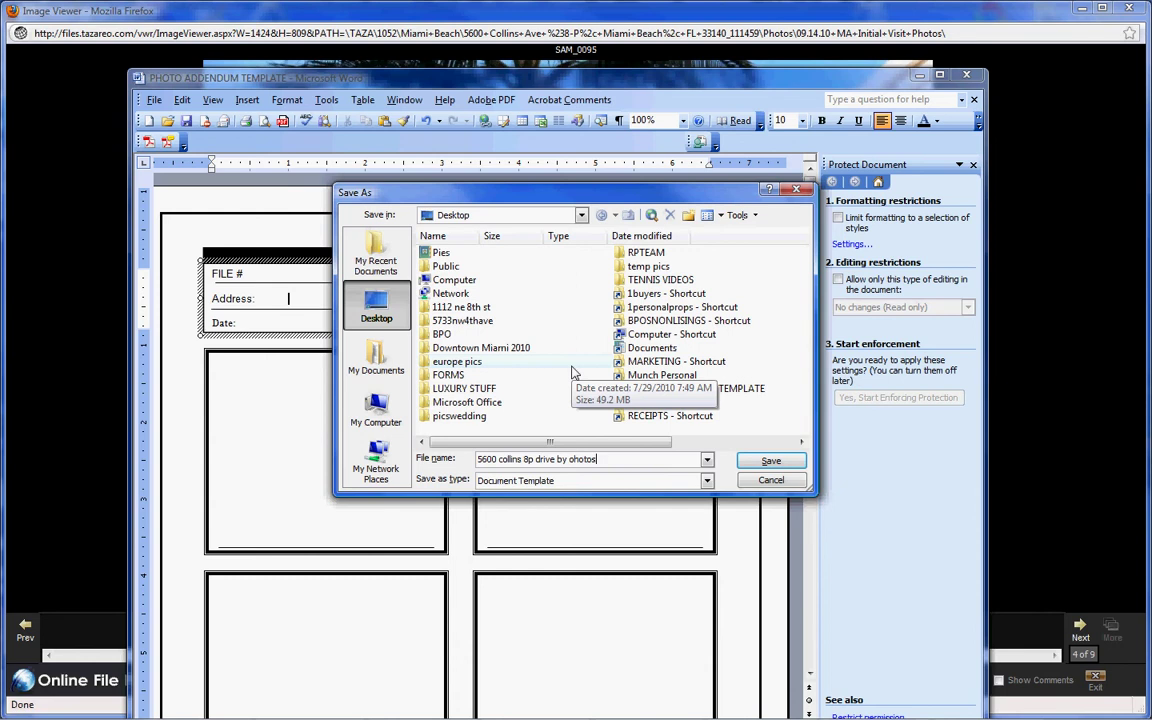
key("BackSpace")
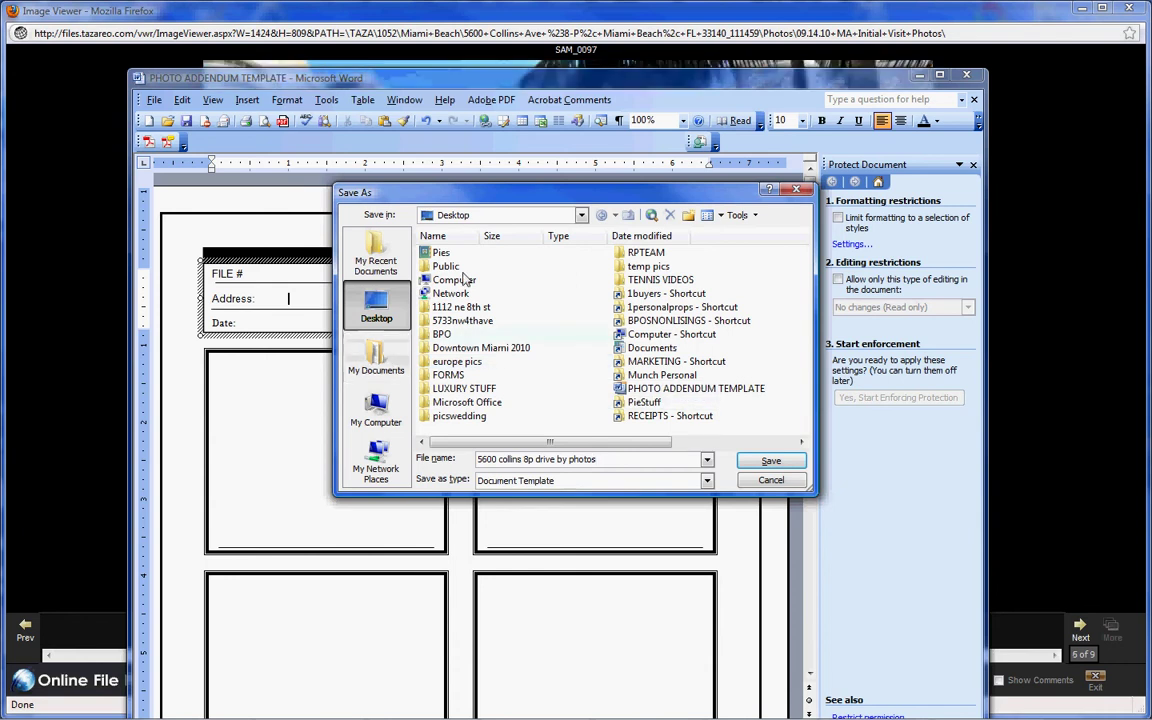
double_click(440, 253)
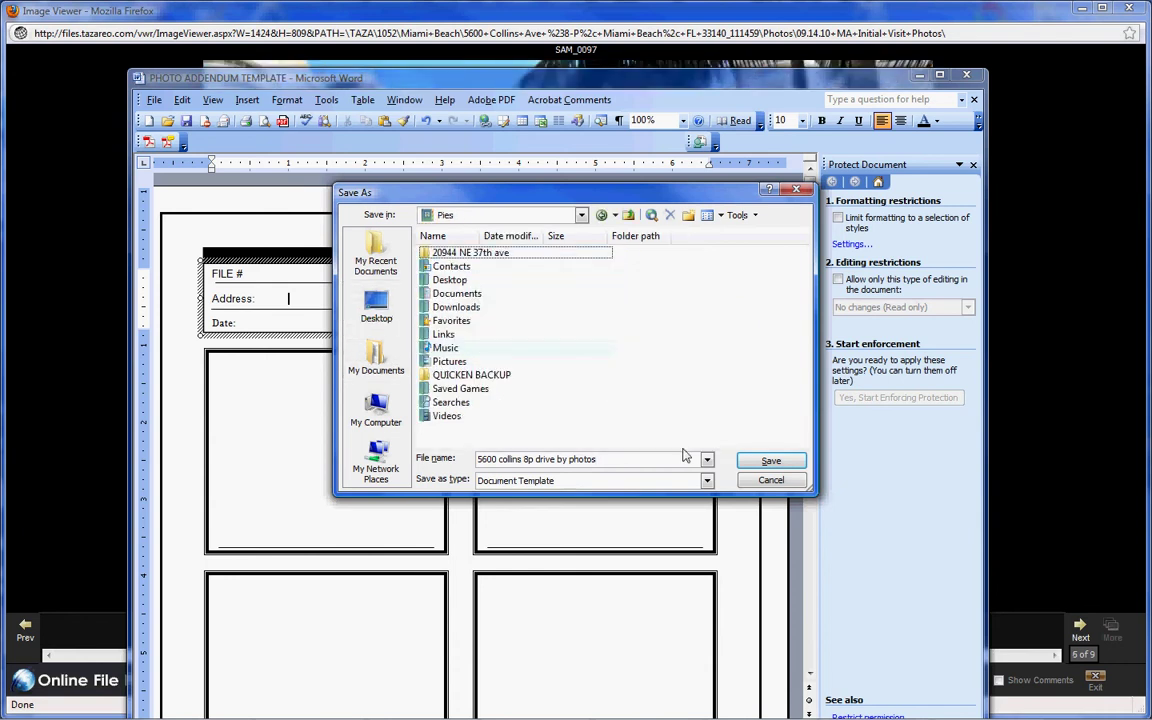
left_click(768, 461)
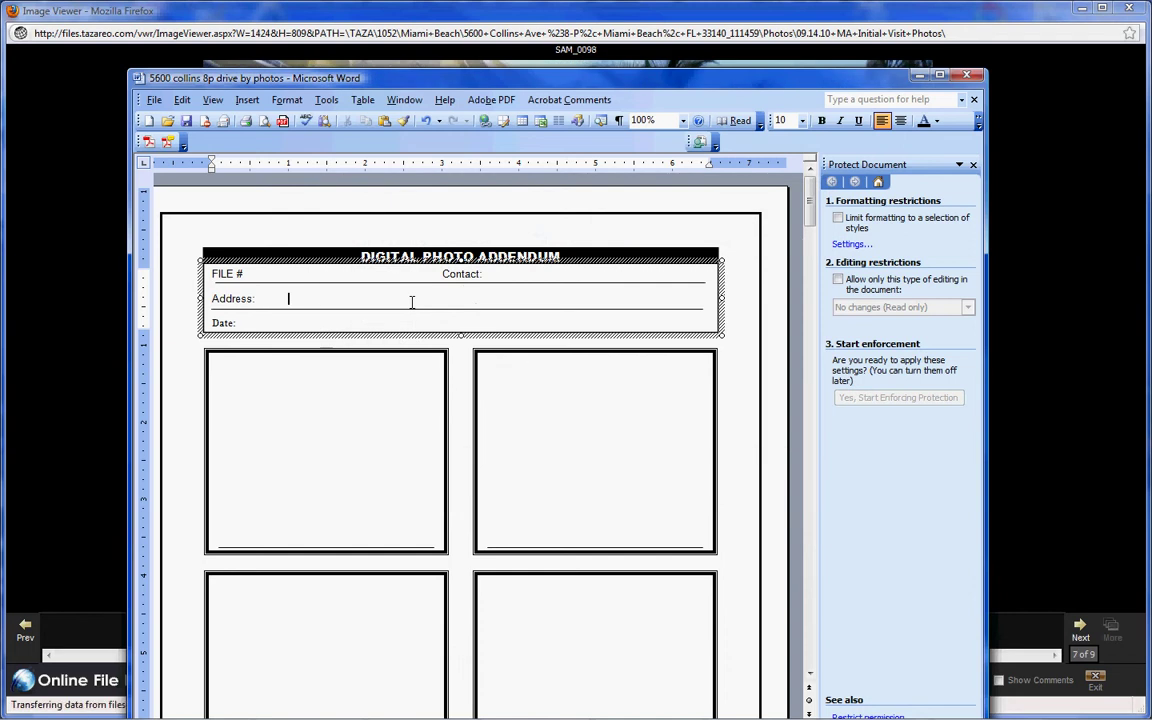
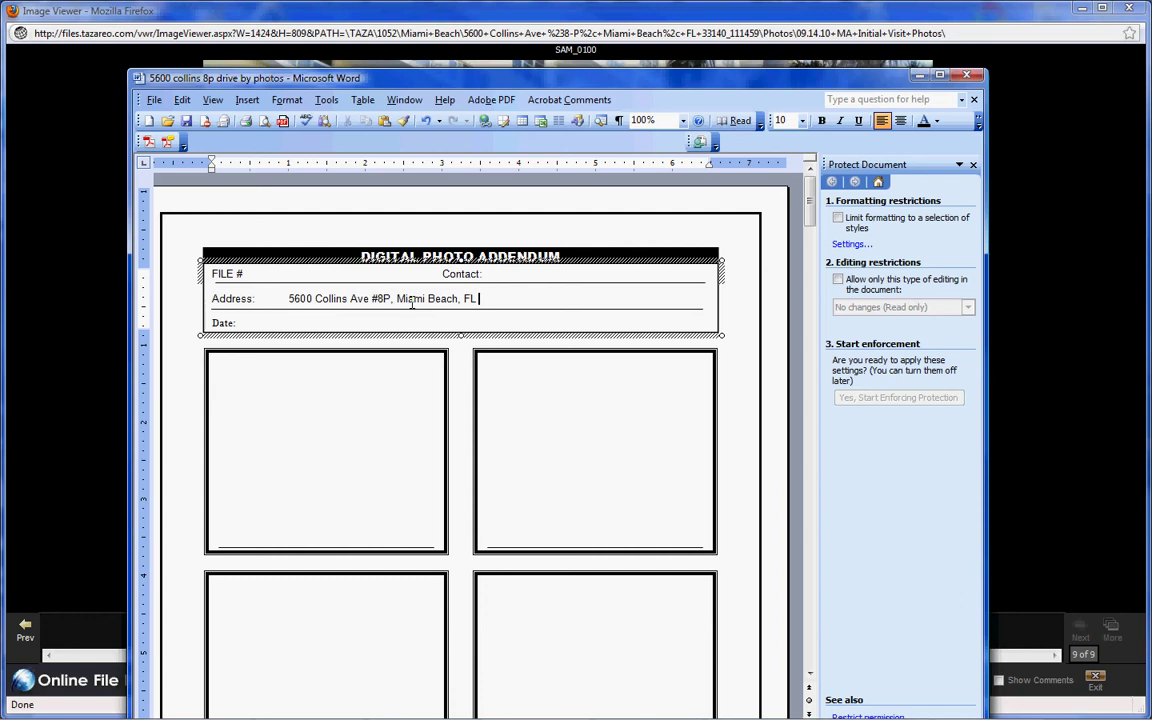
- Enter the property's street address and the date 9/16/10 in the addendum header
left_click(309, 320)
type("9")
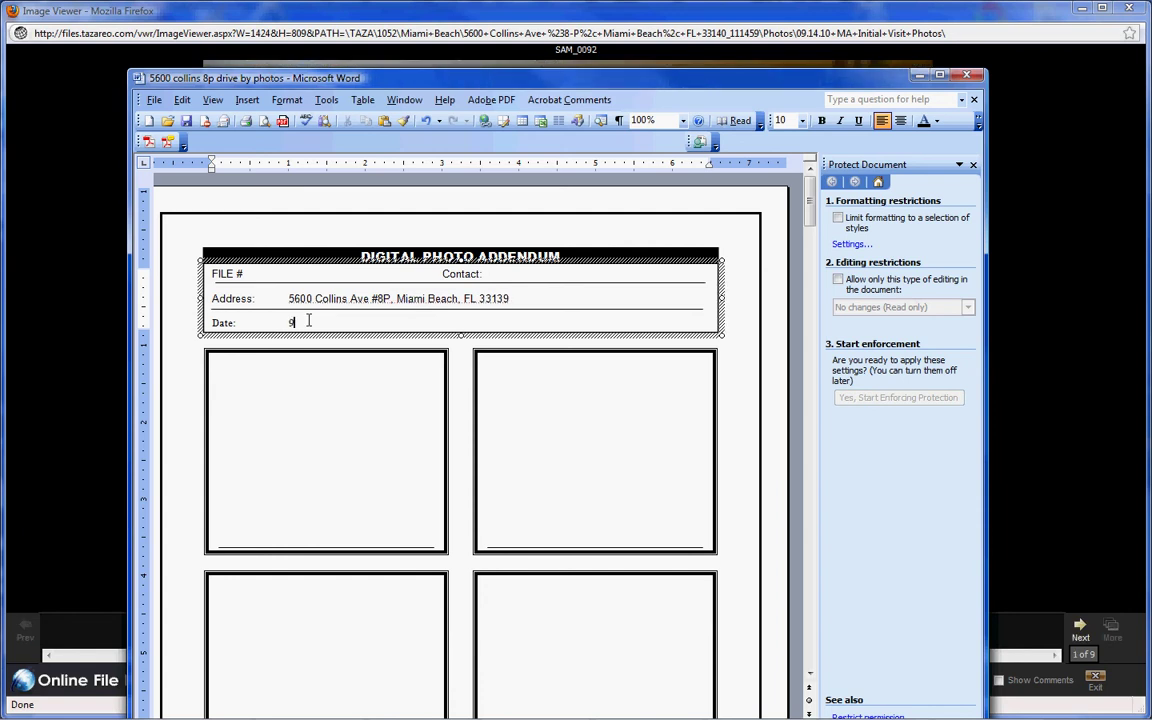
type("/16/10")
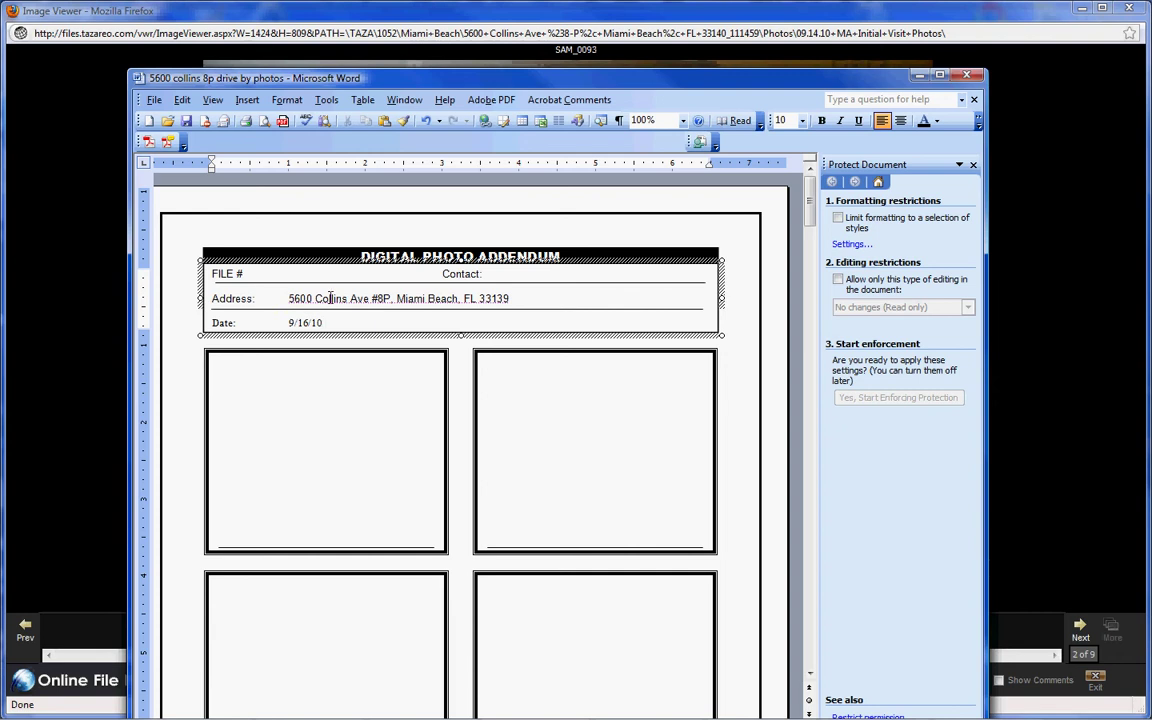
key("Tab")
mouse_move(320, 716)
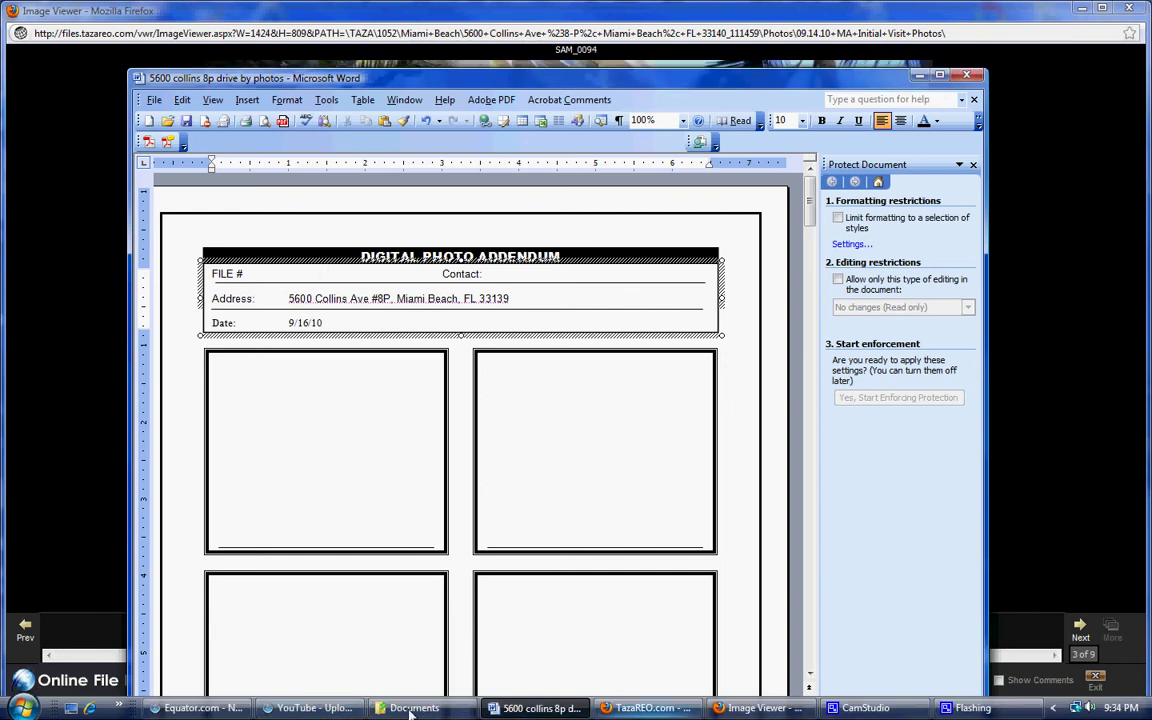
- Bring the Equator Drive By BPO form back in front of the Word document
left_click(203, 708)
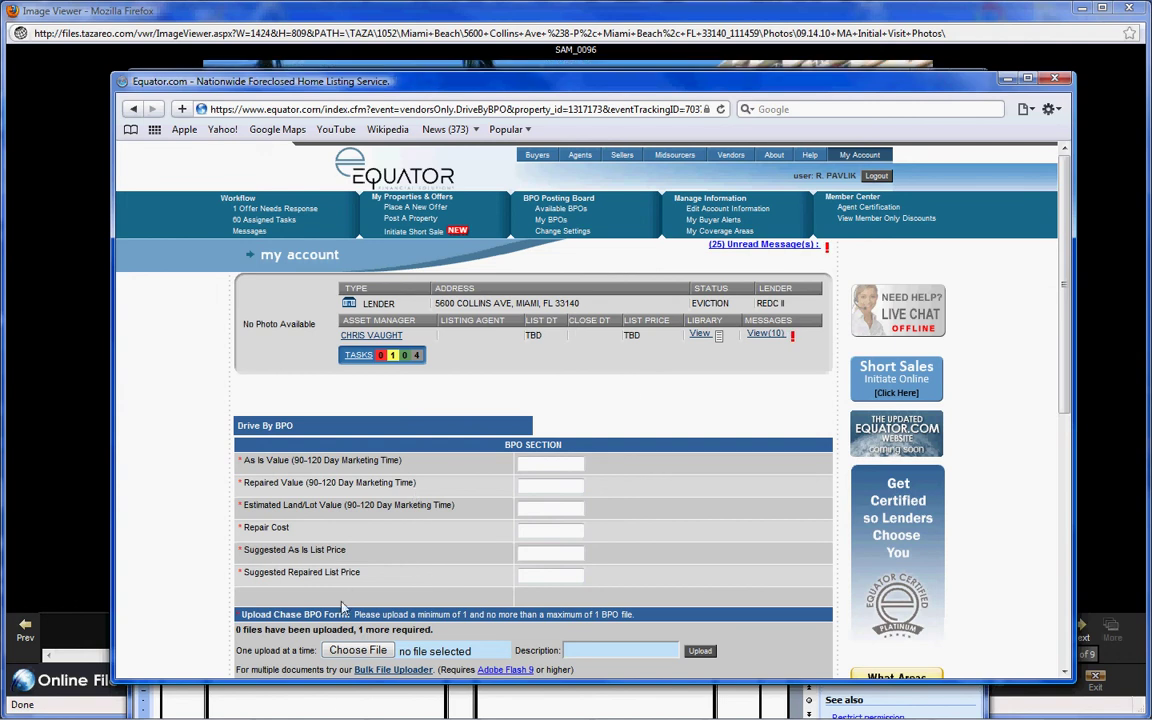
- Reopen the Initial Visit Photos folder in TazaREO's image viewer
mouse_move(297, 714)
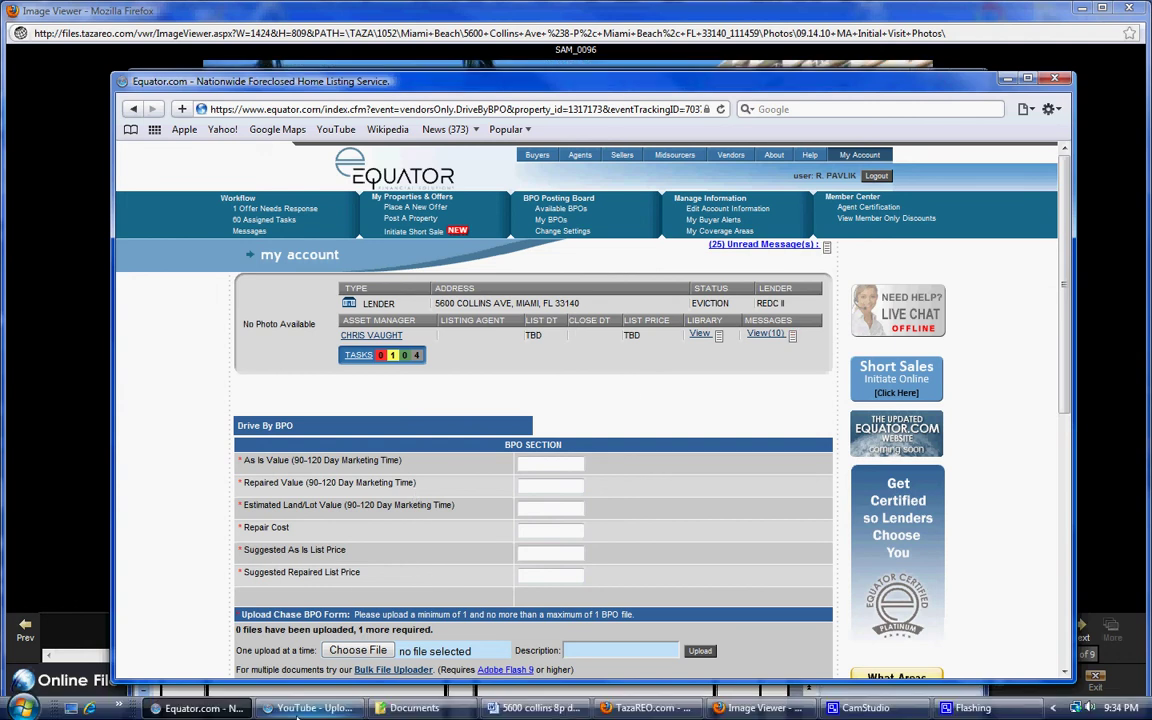
left_click(645, 708)
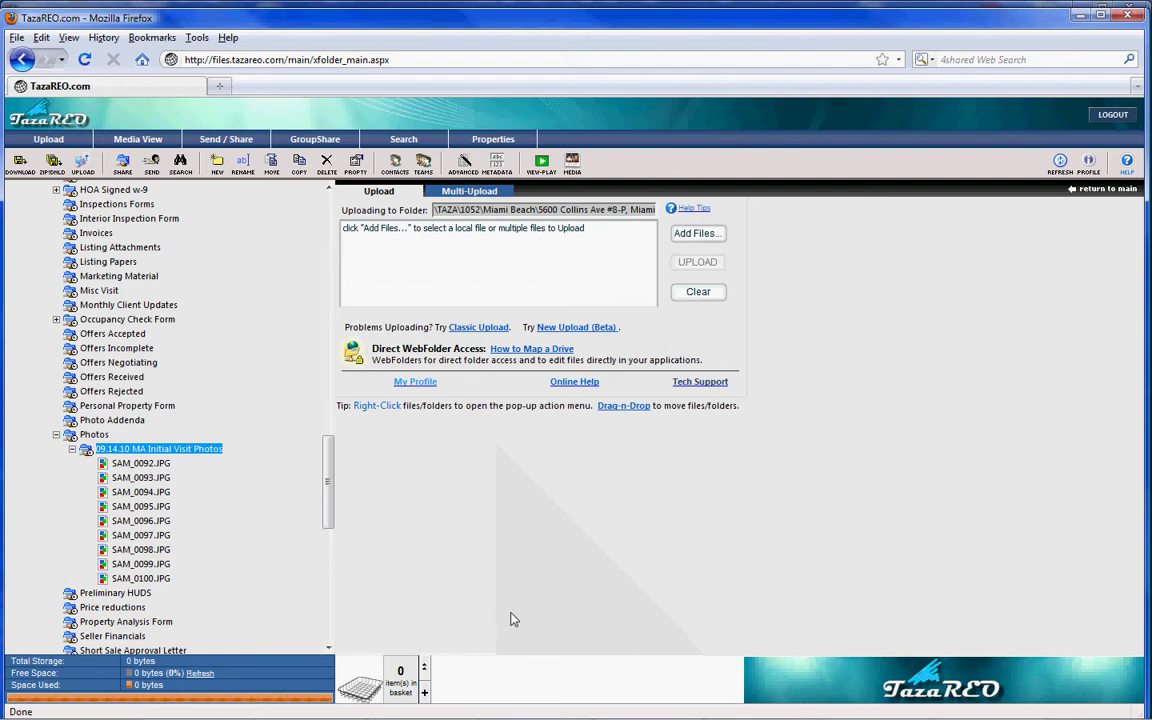
right_click(153, 452)
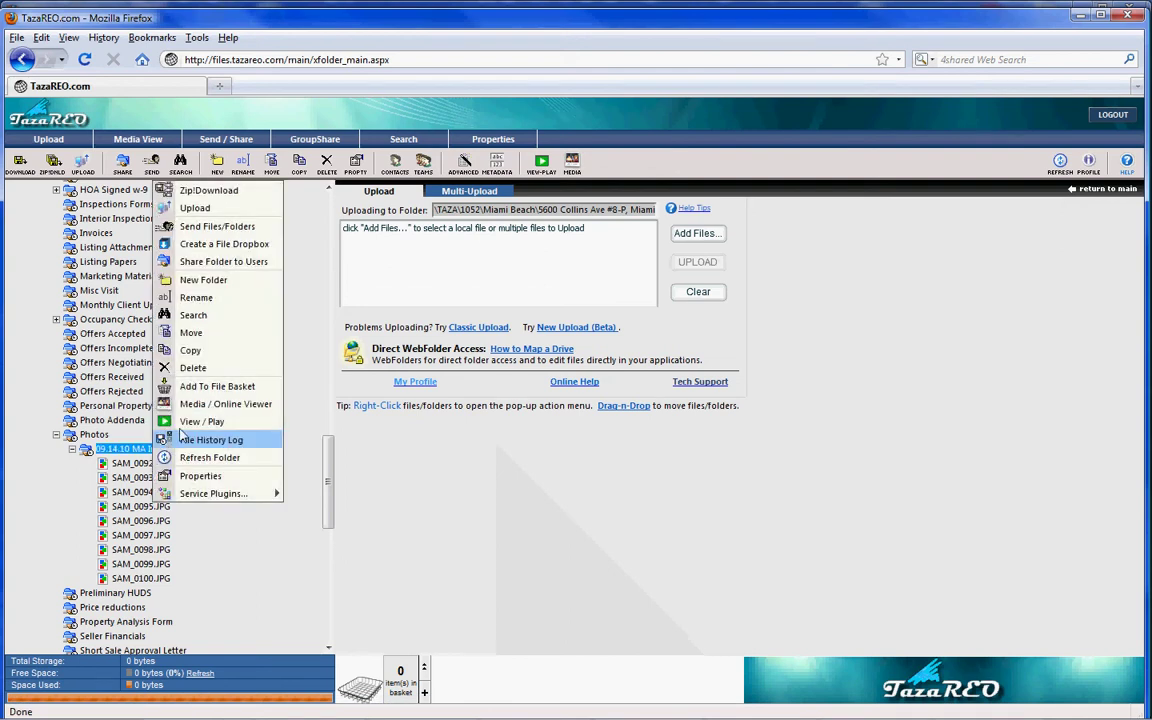
left_click(180, 421)
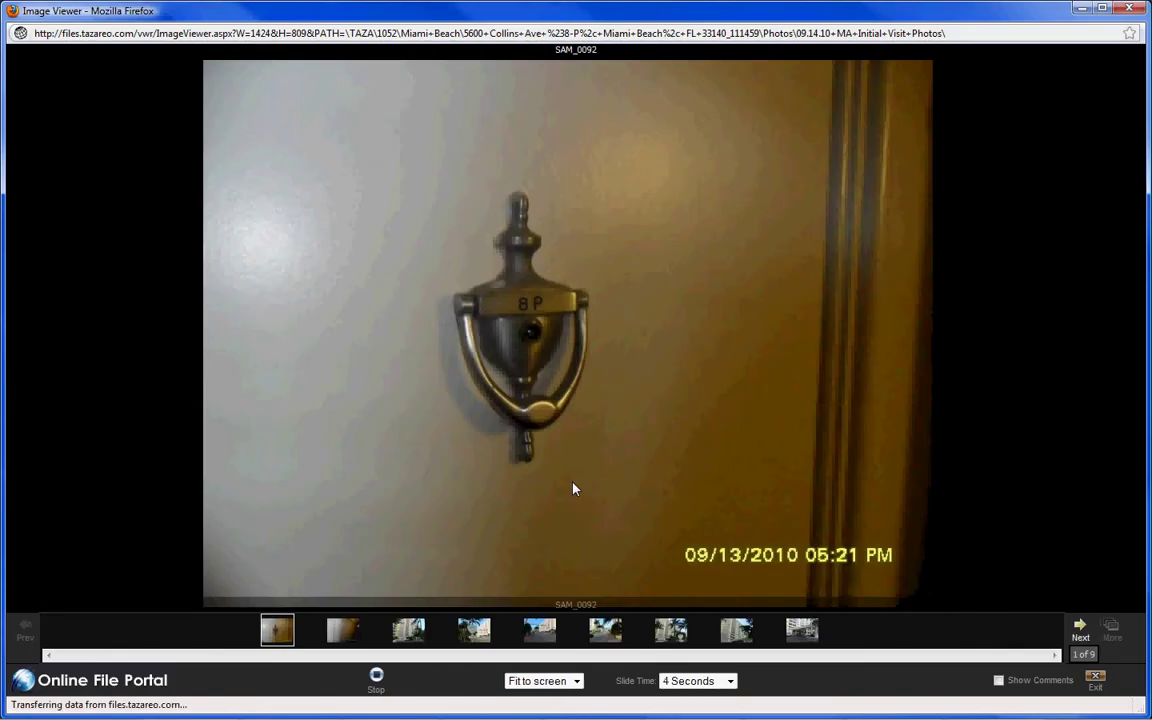
- Copy the front-of-building photo of the yellow condominium tower
right_click(511, 354)
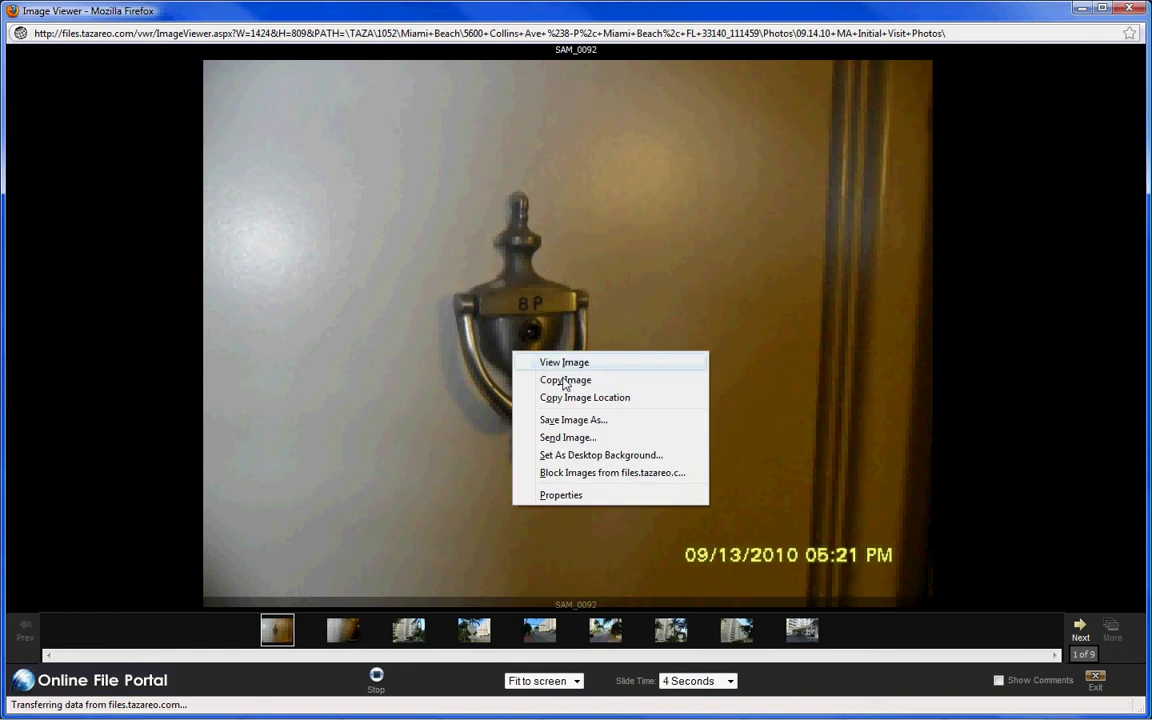
left_click(566, 378)
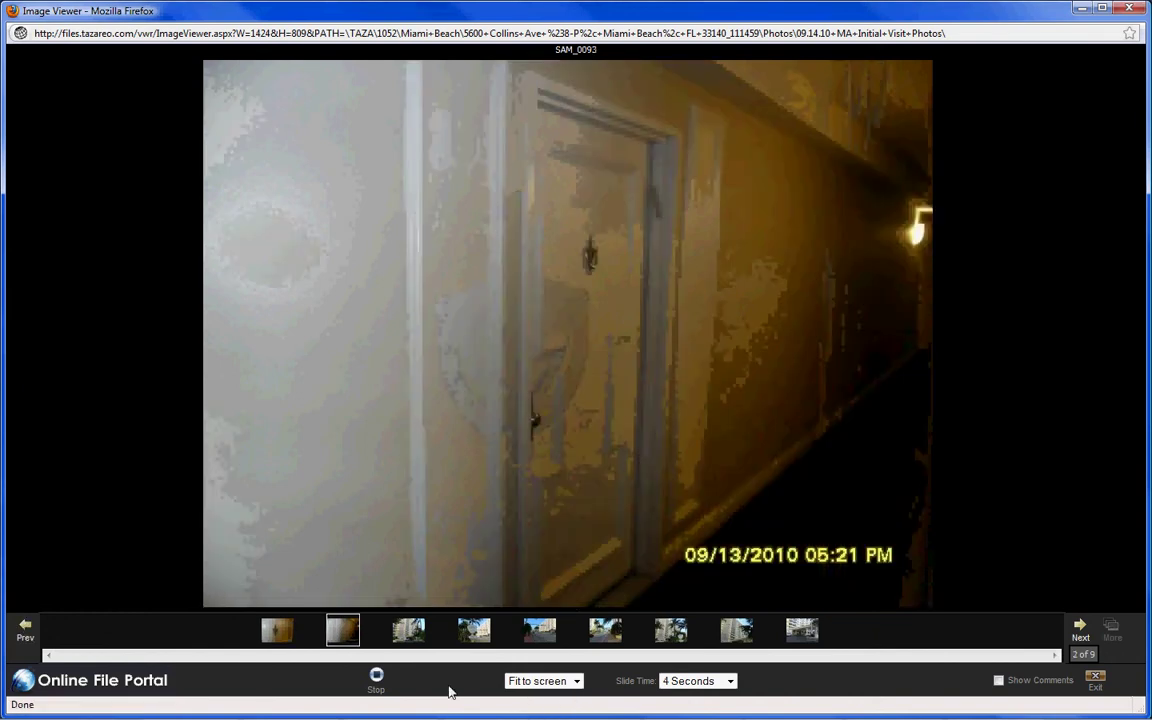
mouse_move(406, 627)
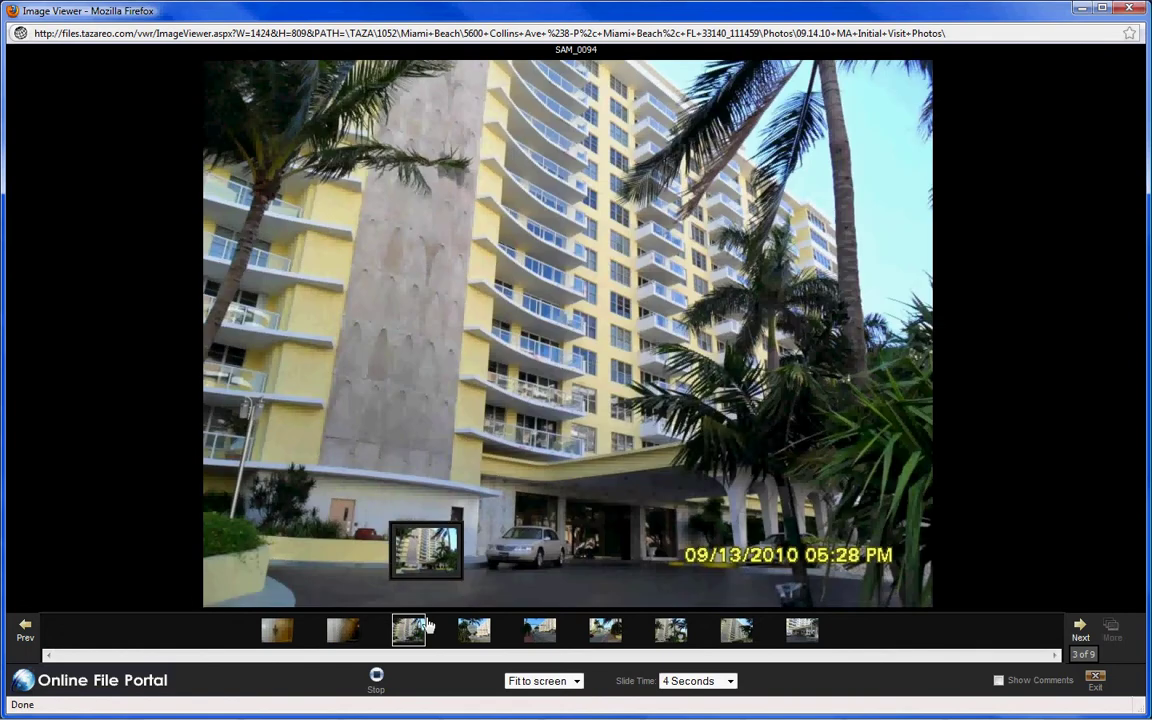
right_click(500, 319)
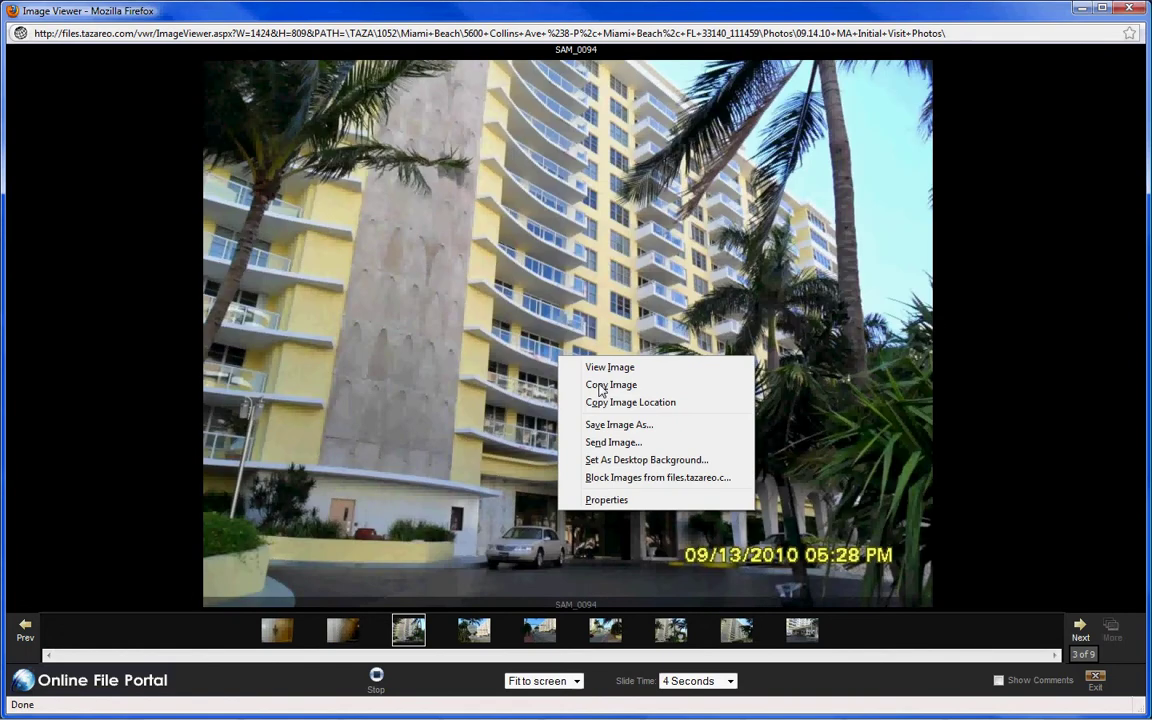
left_click(540, 347)
- Paste the building photo into the first box and caption it 'Main Front'
mouse_move(520, 714)
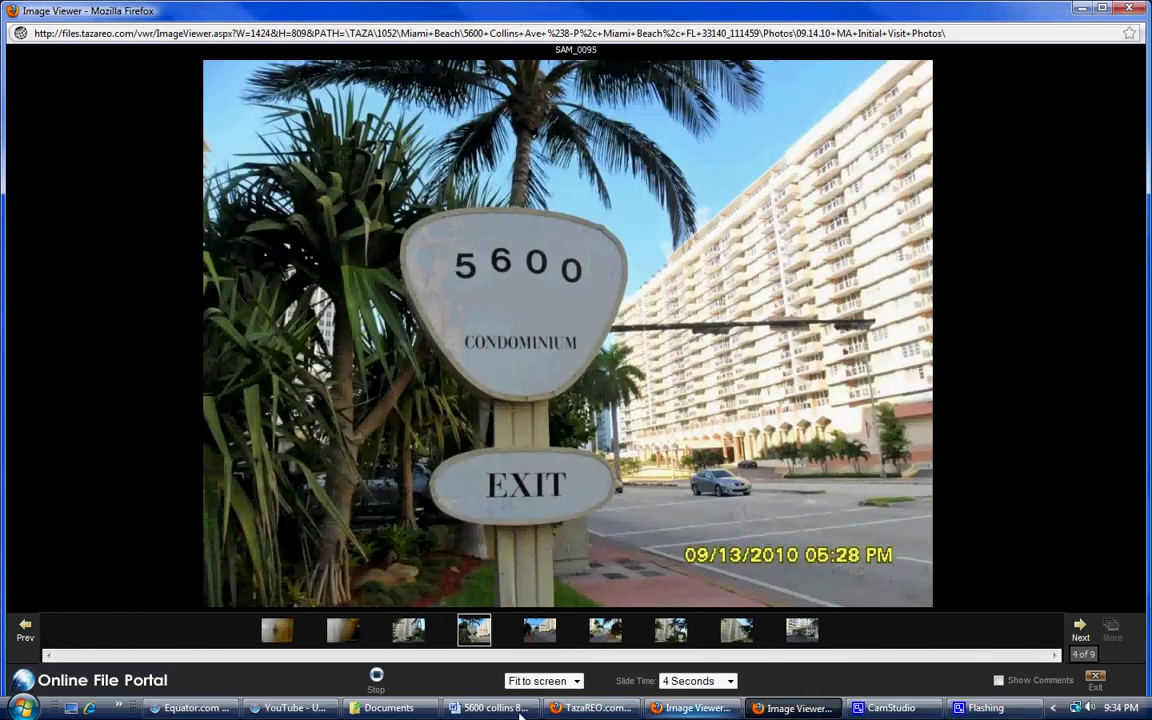
left_click(520, 714)
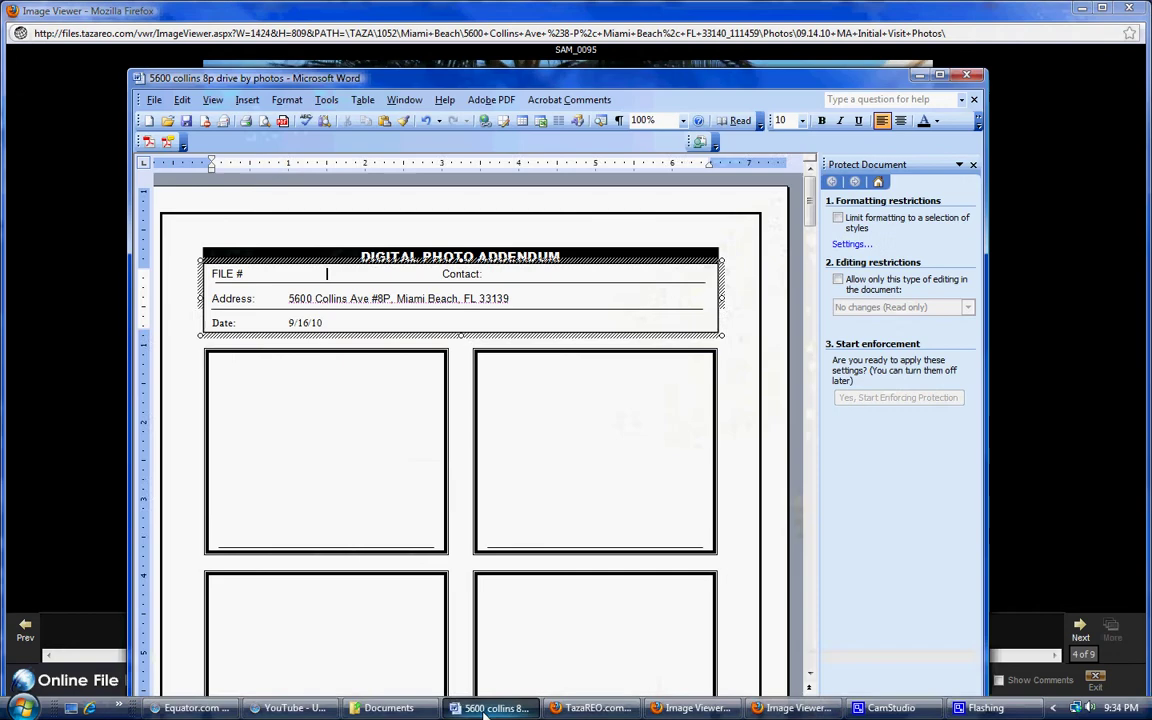
left_click(283, 391)
right_click(272, 372)
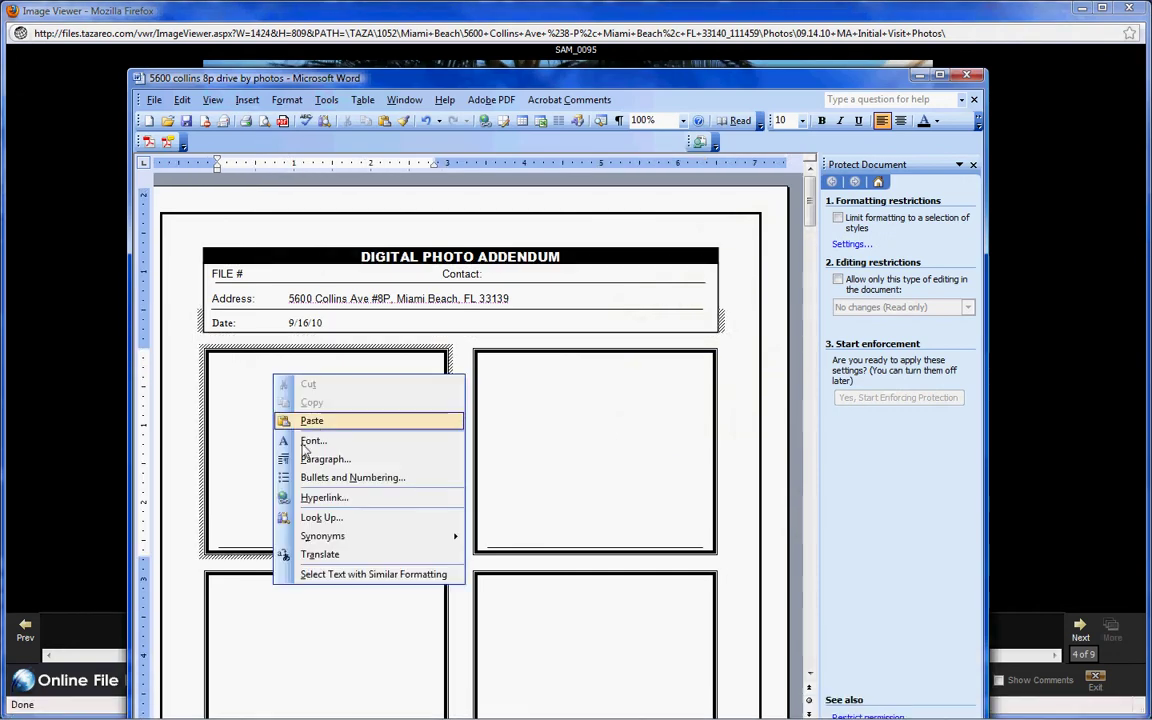
left_click(300, 419)
left_click(278, 538)
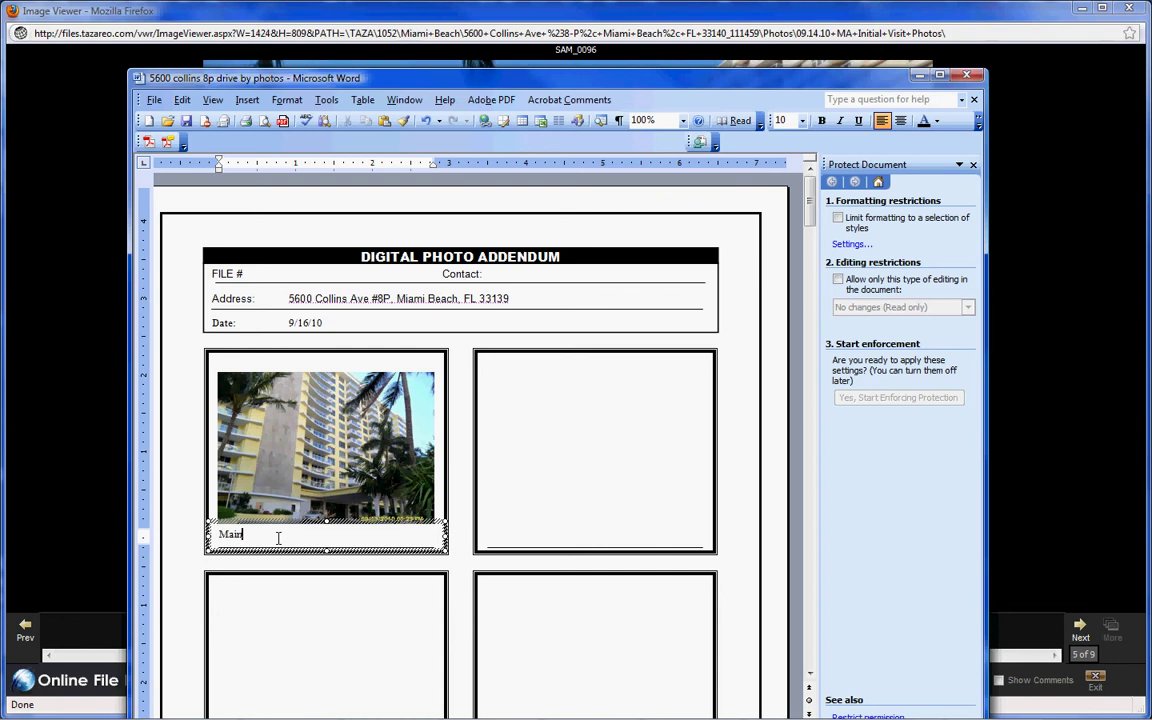
type("Main Front")
- Copy the 5600 condominium sign photo into the second box, captioned 'Address Verifications'
left_click(546, 395)
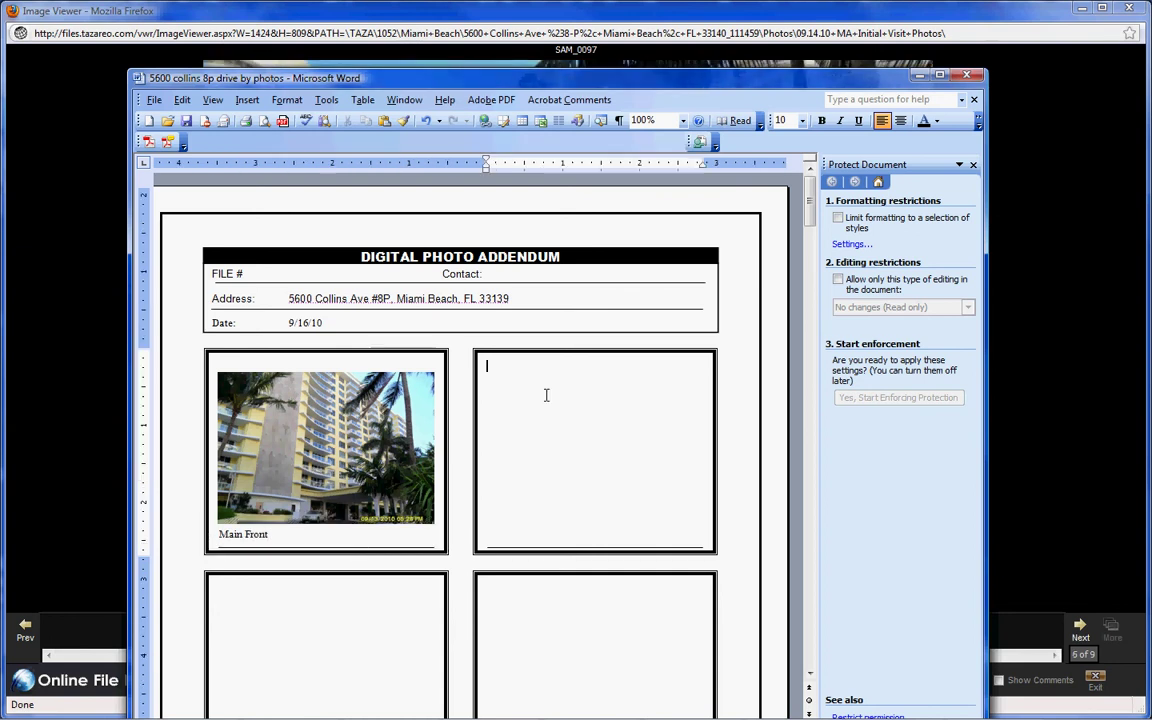
left_click(79, 398)
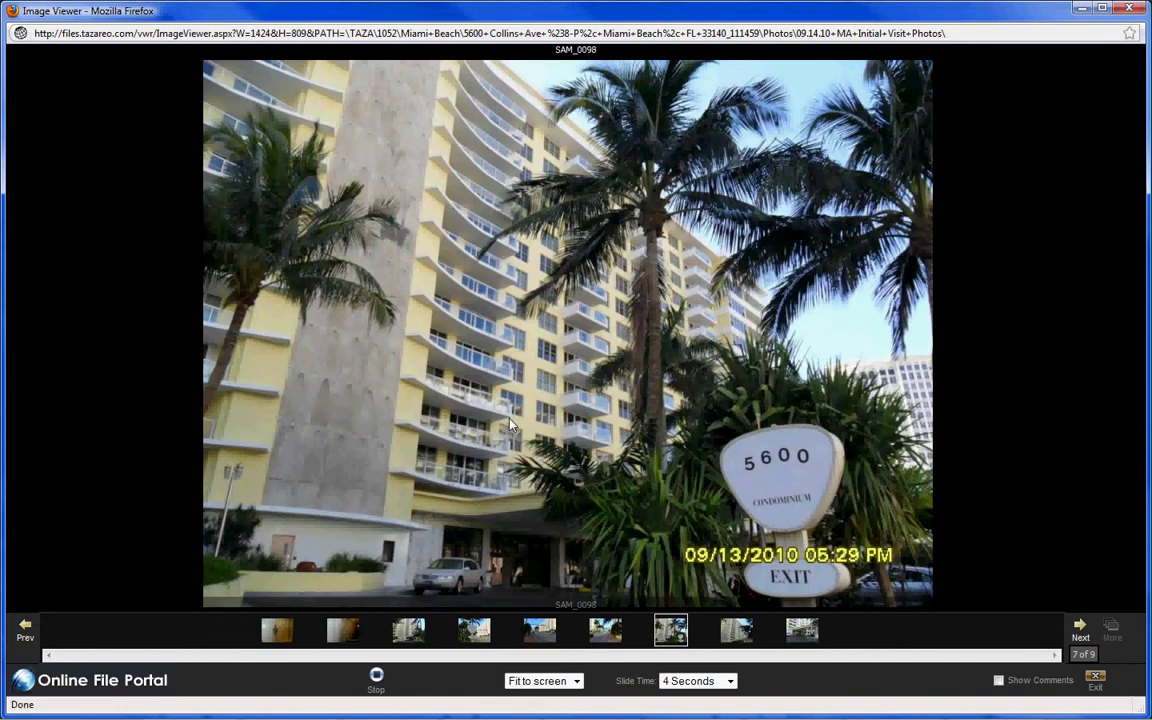
right_click(512, 574)
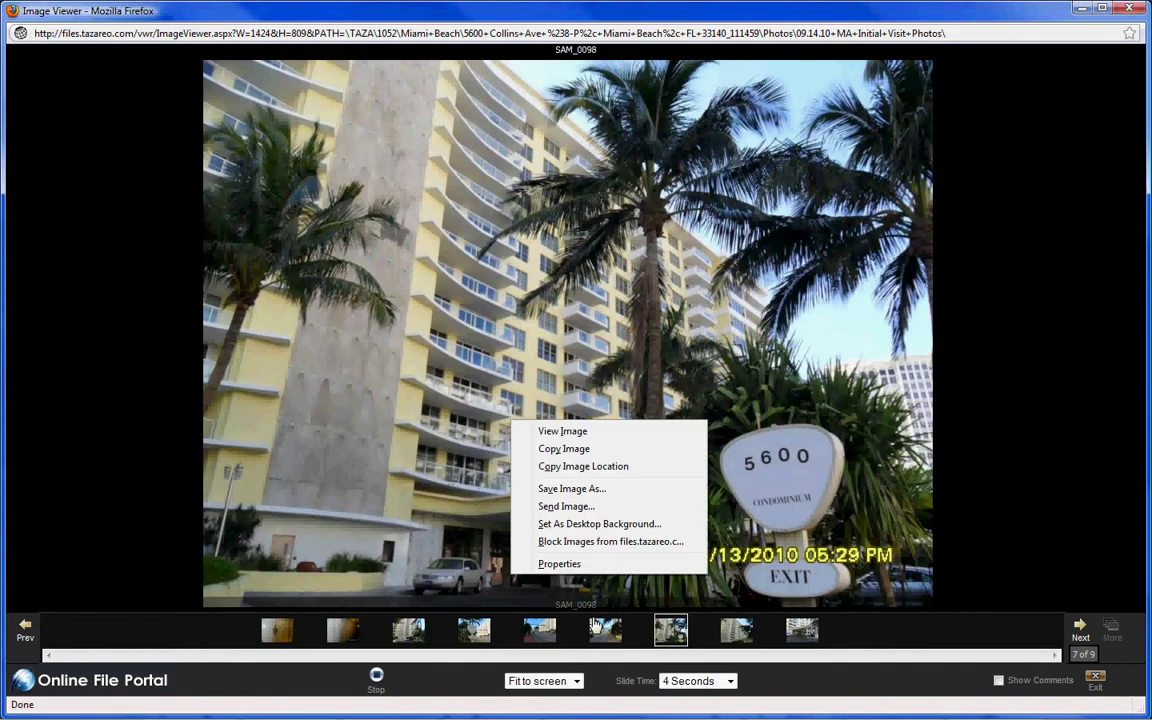
left_click(474, 630)
right_click(517, 337)
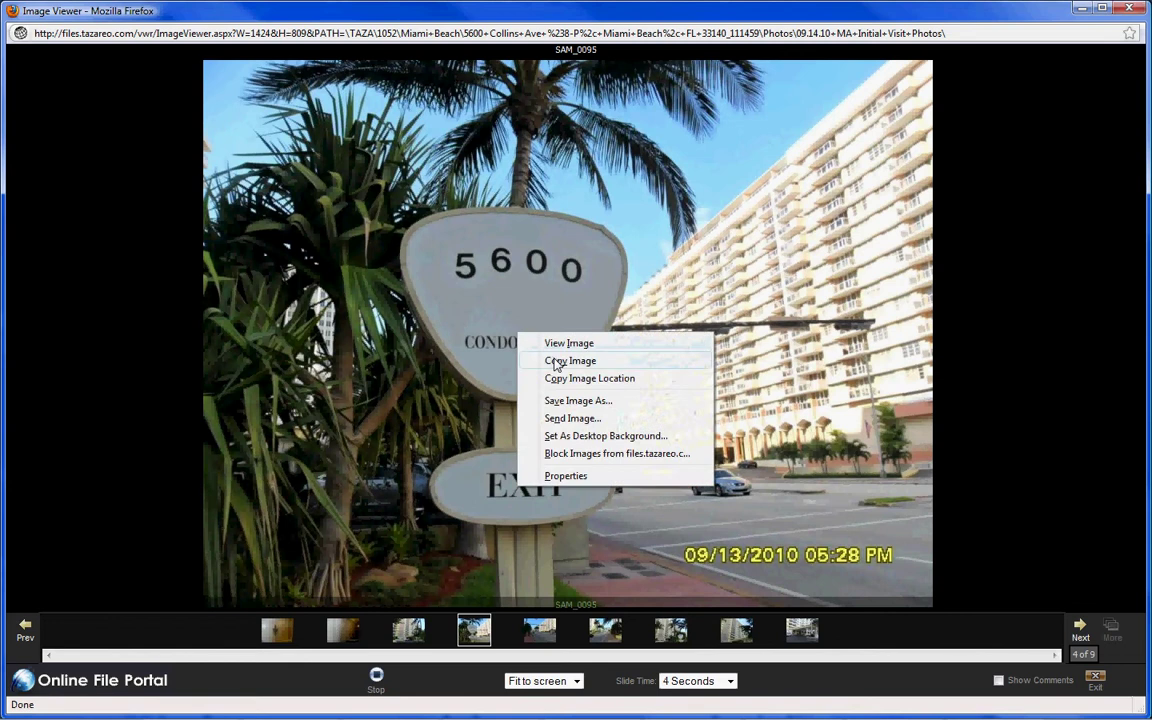
left_click(548, 360)
mouse_move(630, 712)
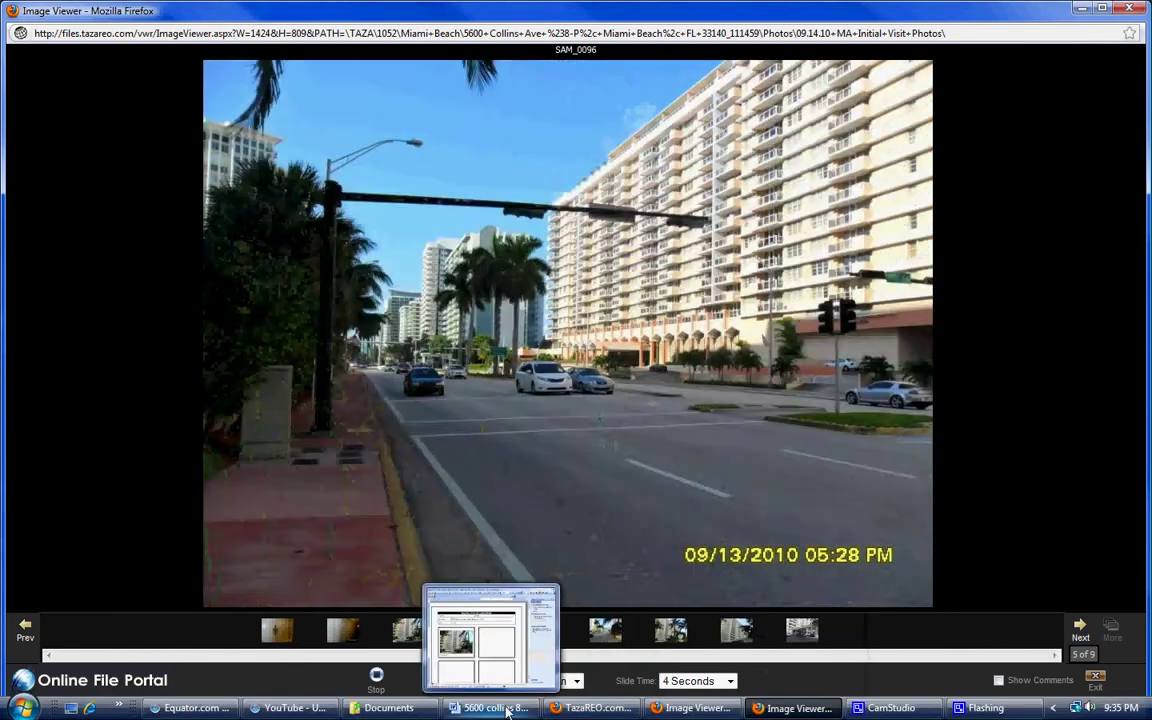
left_click(492, 708)
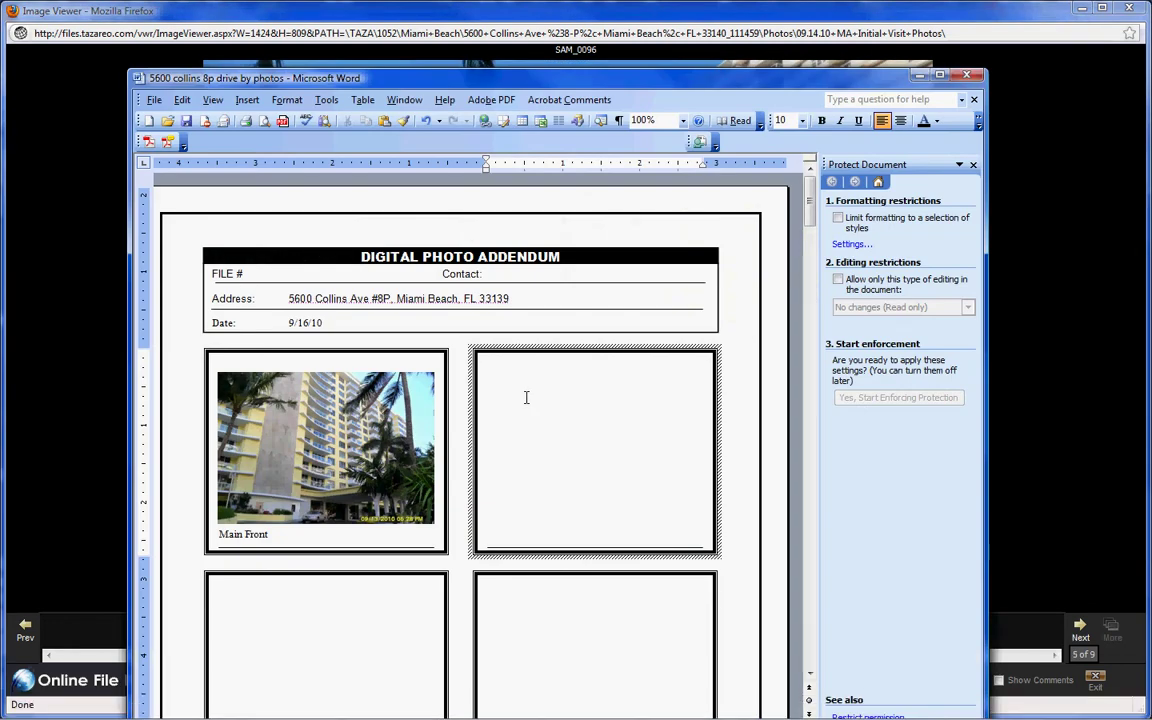
right_click(526, 397)
left_click(548, 445)
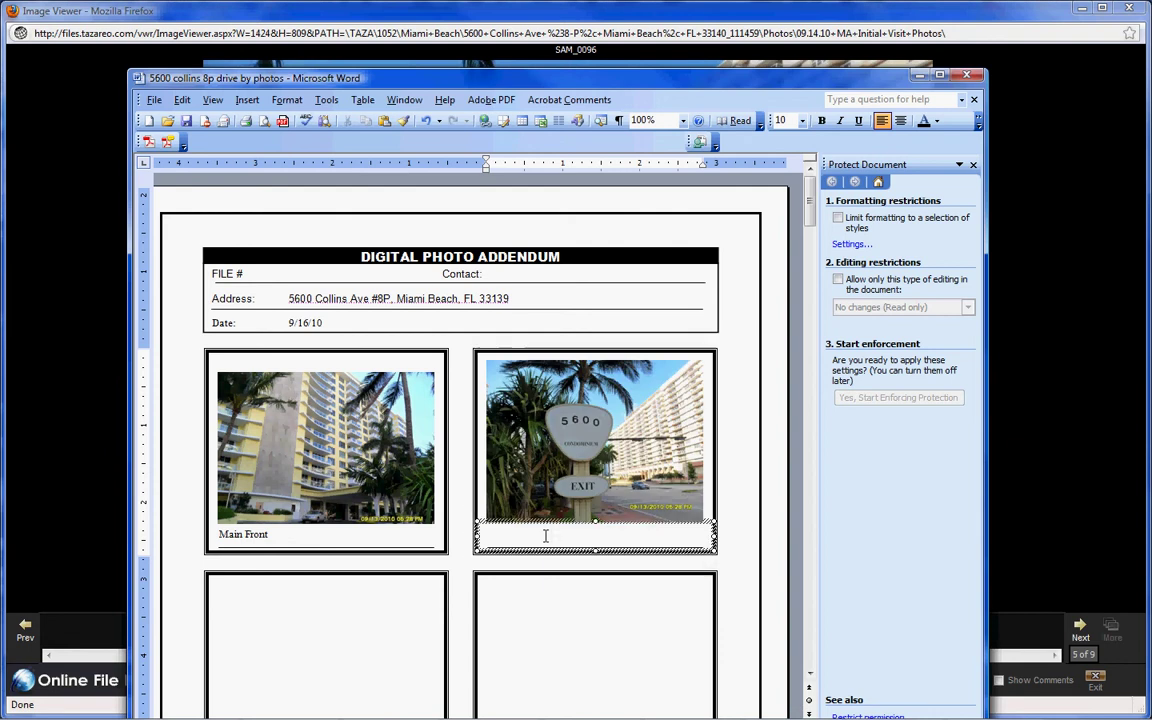
type("Address Veri")
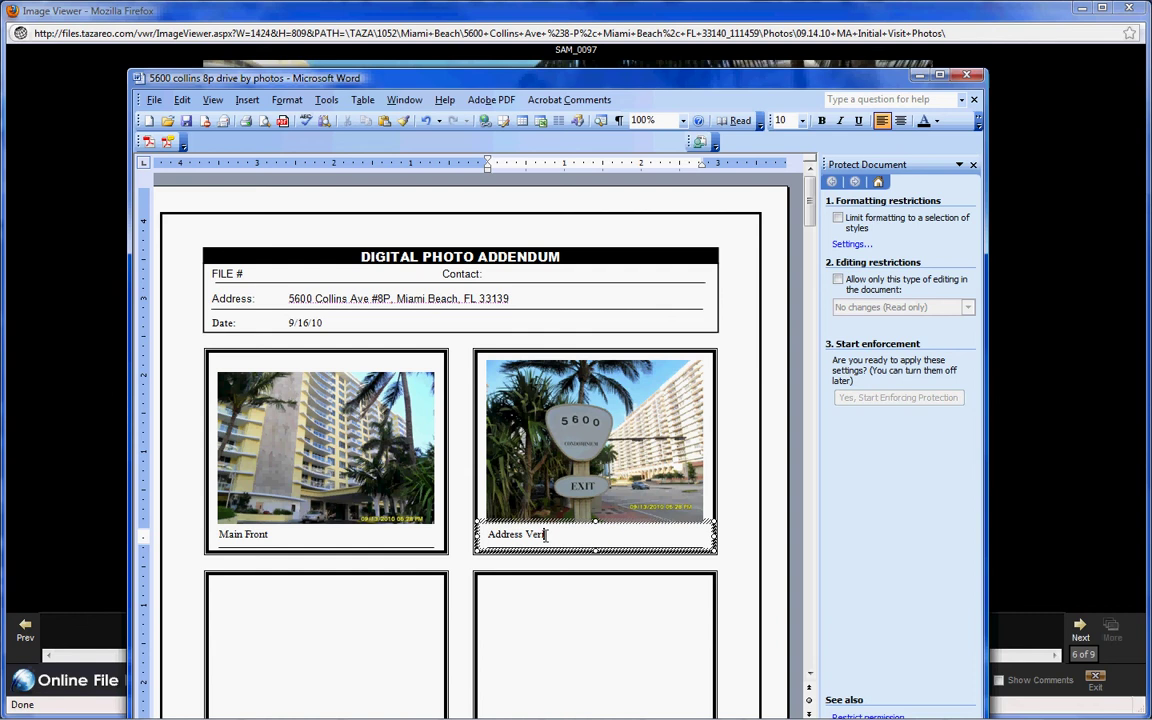
type("fications")
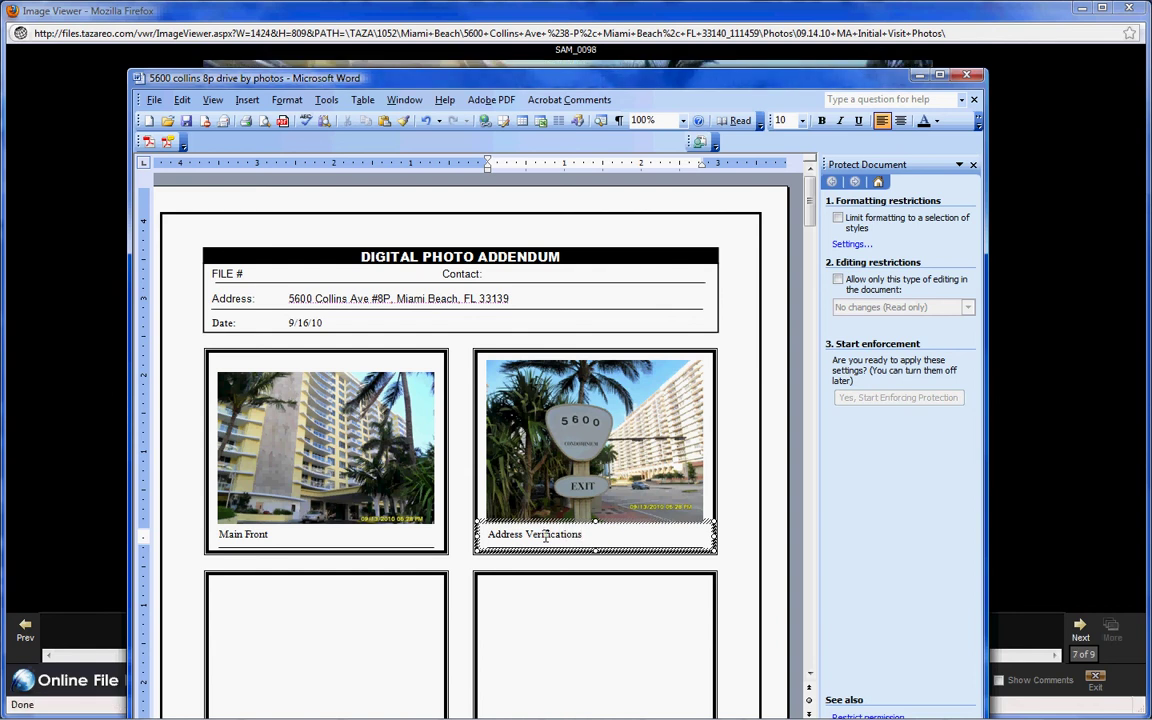
- Copy the street view photo into the lower-left box, captioned 'Street Scene'
scroll(300, 620, "down", 2)
left_click(300, 620)
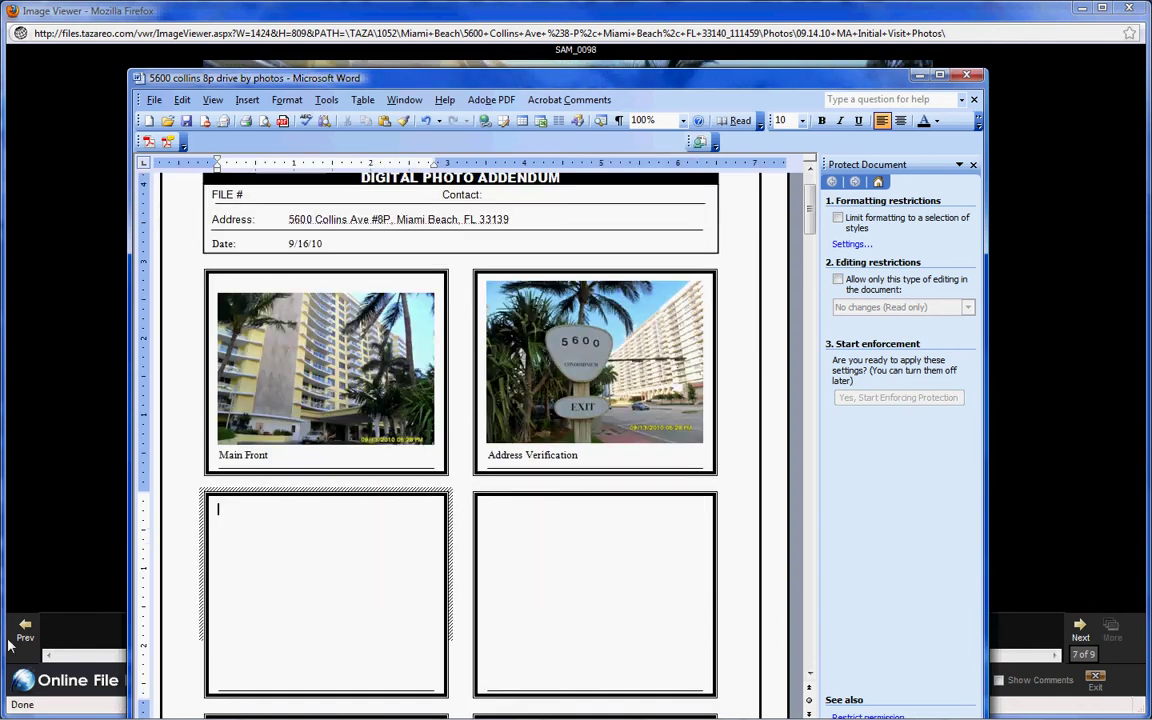
left_click(78, 545)
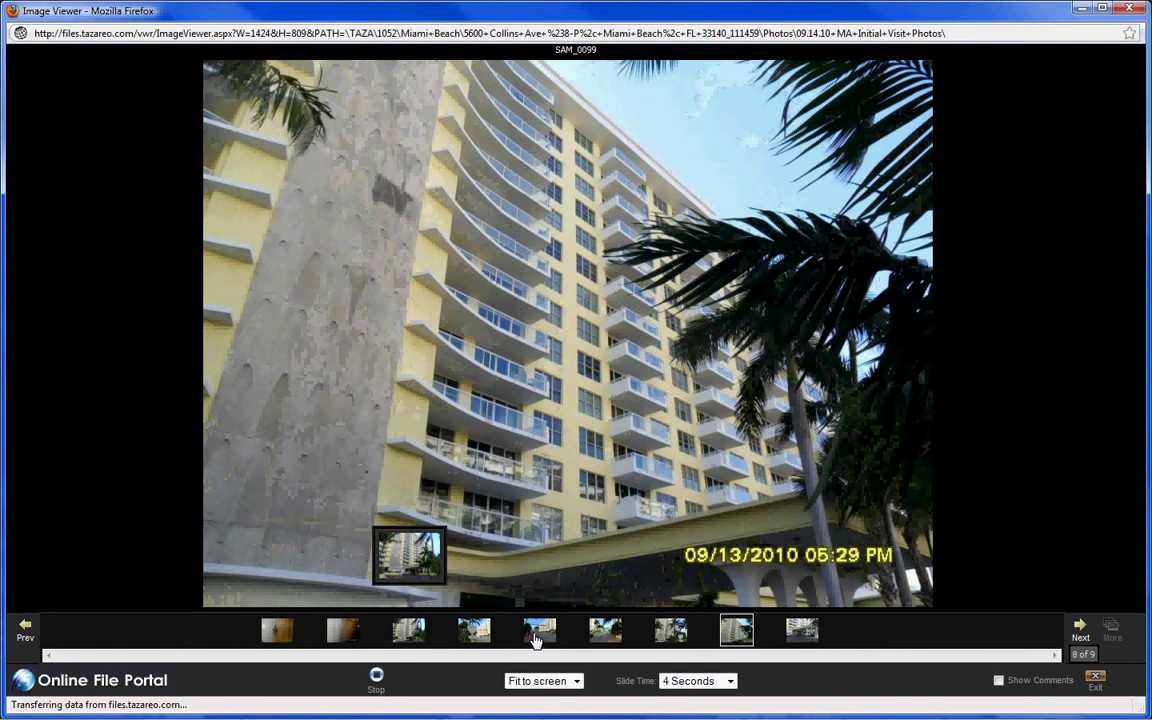
left_click(540, 630)
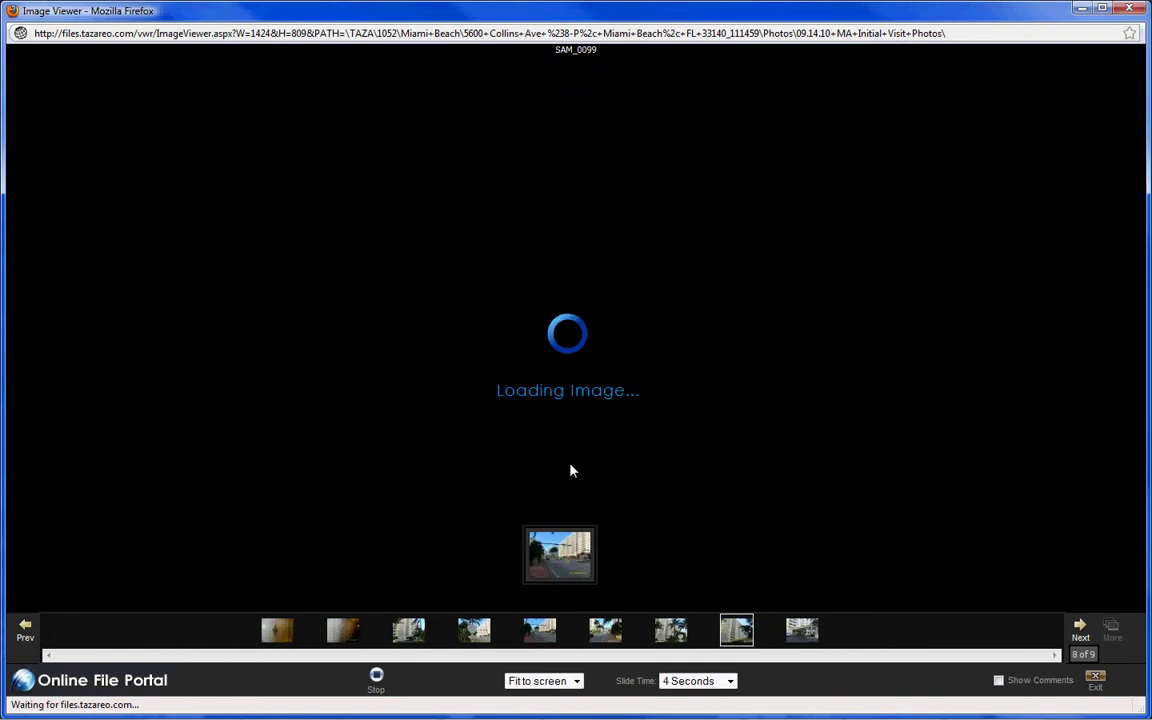
right_click(563, 384)
left_click(594, 395)
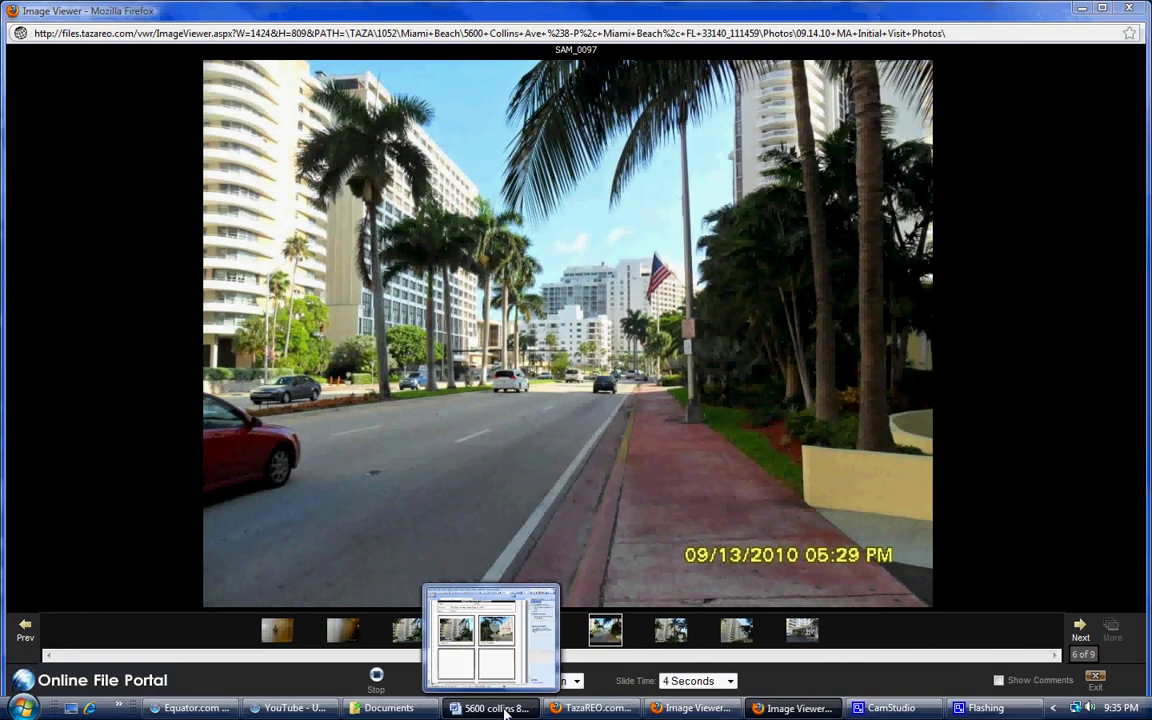
left_click(490, 708)
right_click(342, 534)
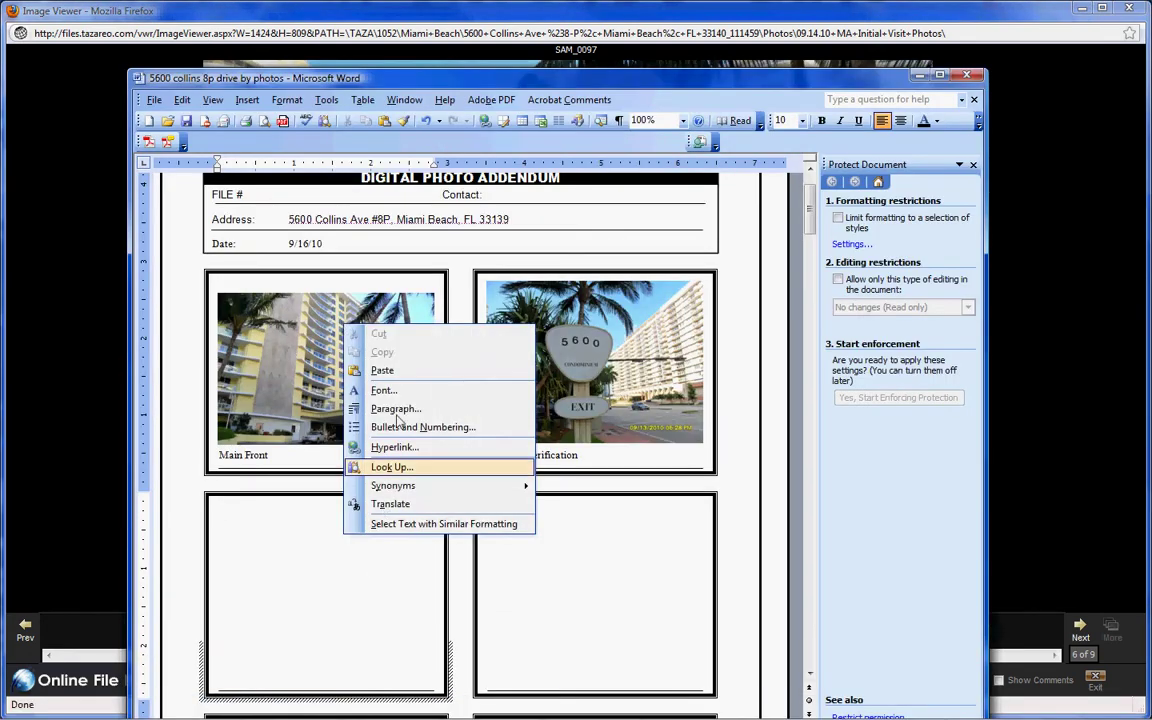
left_click(380, 370)
left_click(334, 681)
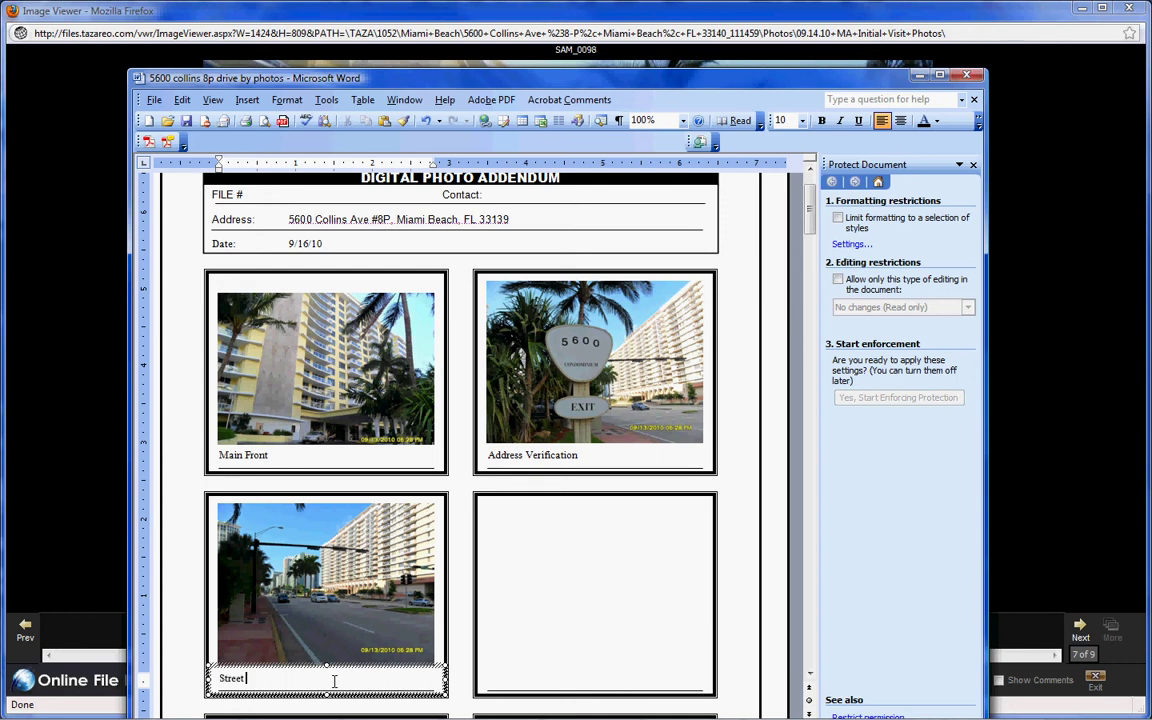
type("Street Scene")
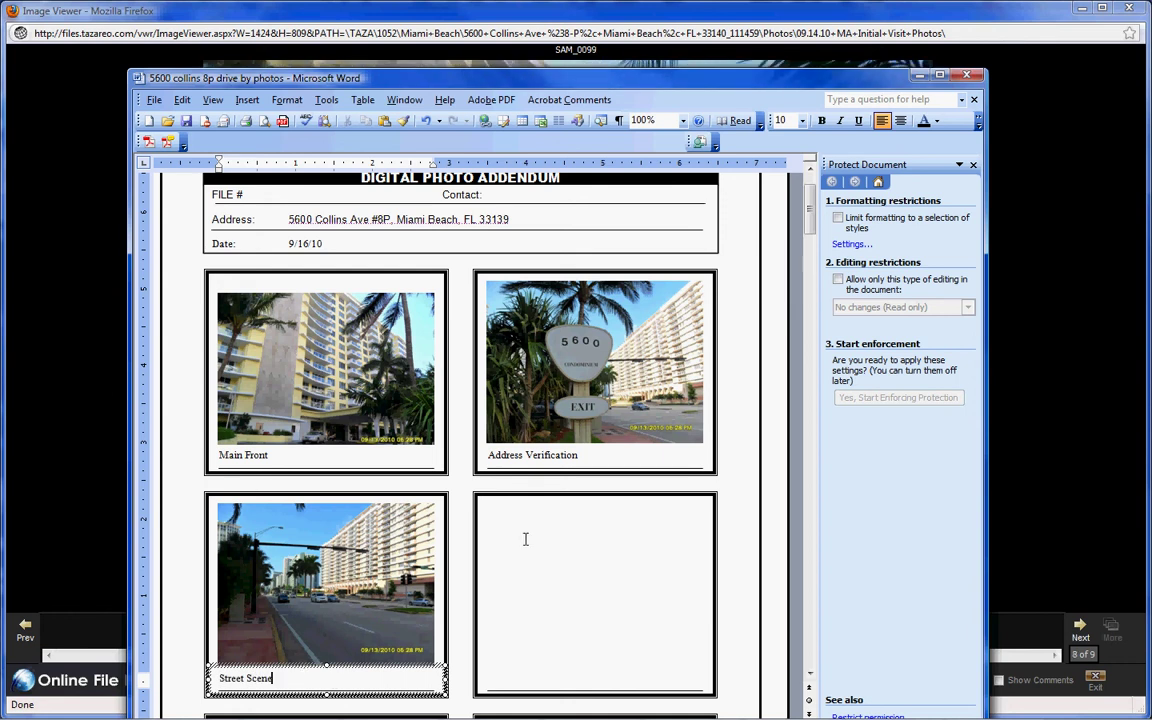
- Copy the door knocker photo into the lower-right box, captioned 'Unit Door'
left_click(525, 539)
mouse_move(605, 712)
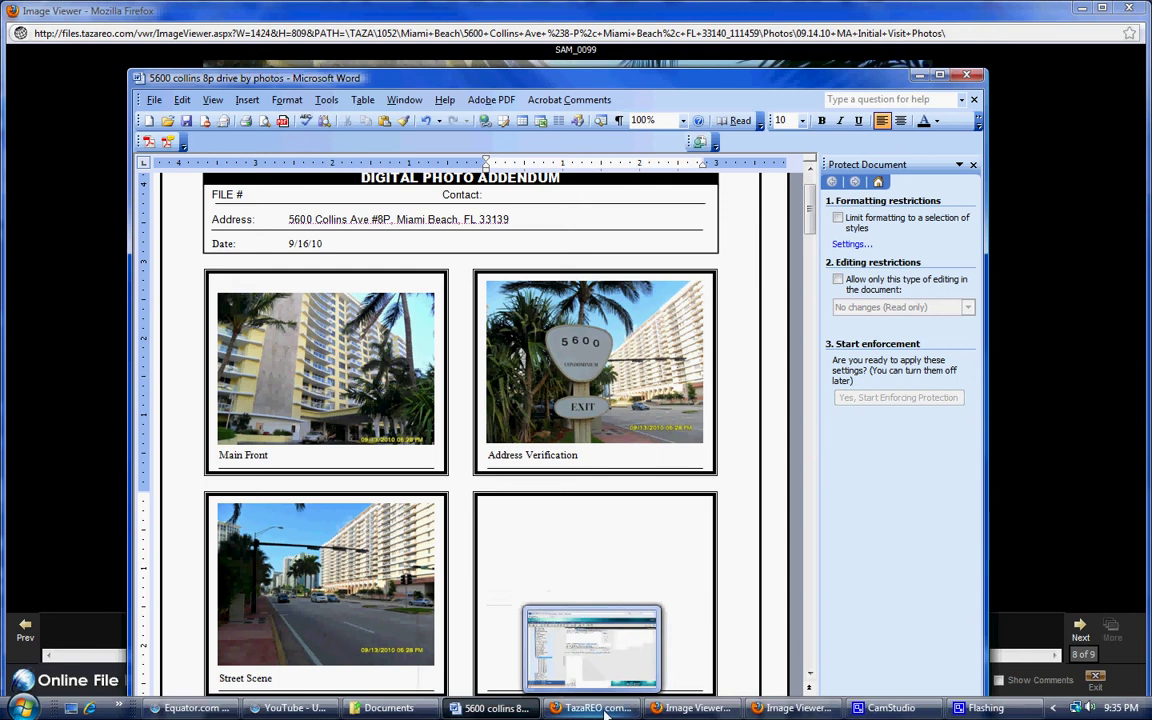
left_click(795, 708)
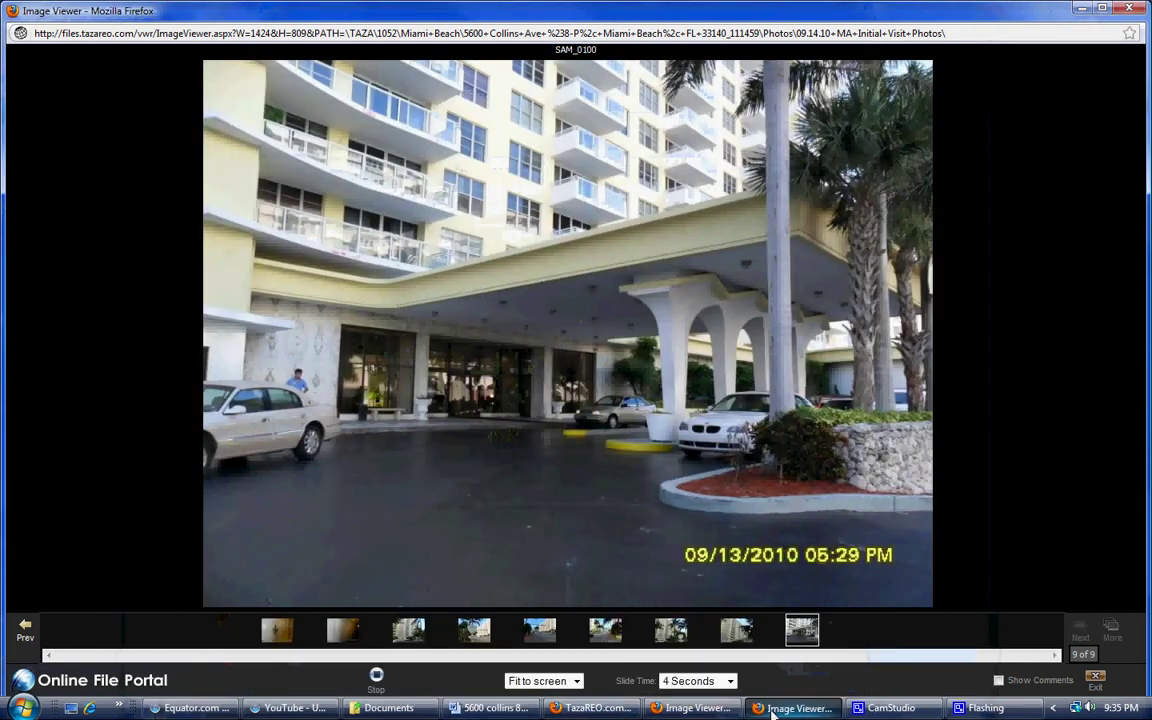
left_click(278, 632)
right_click(537, 323)
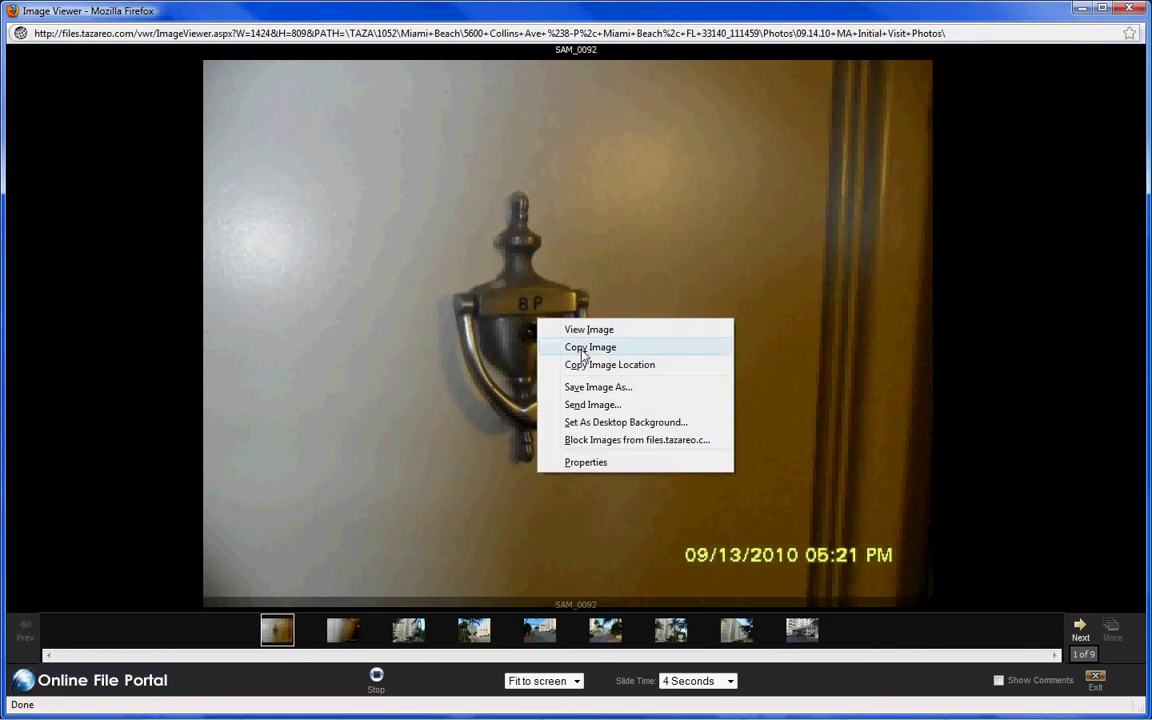
left_click(588, 346)
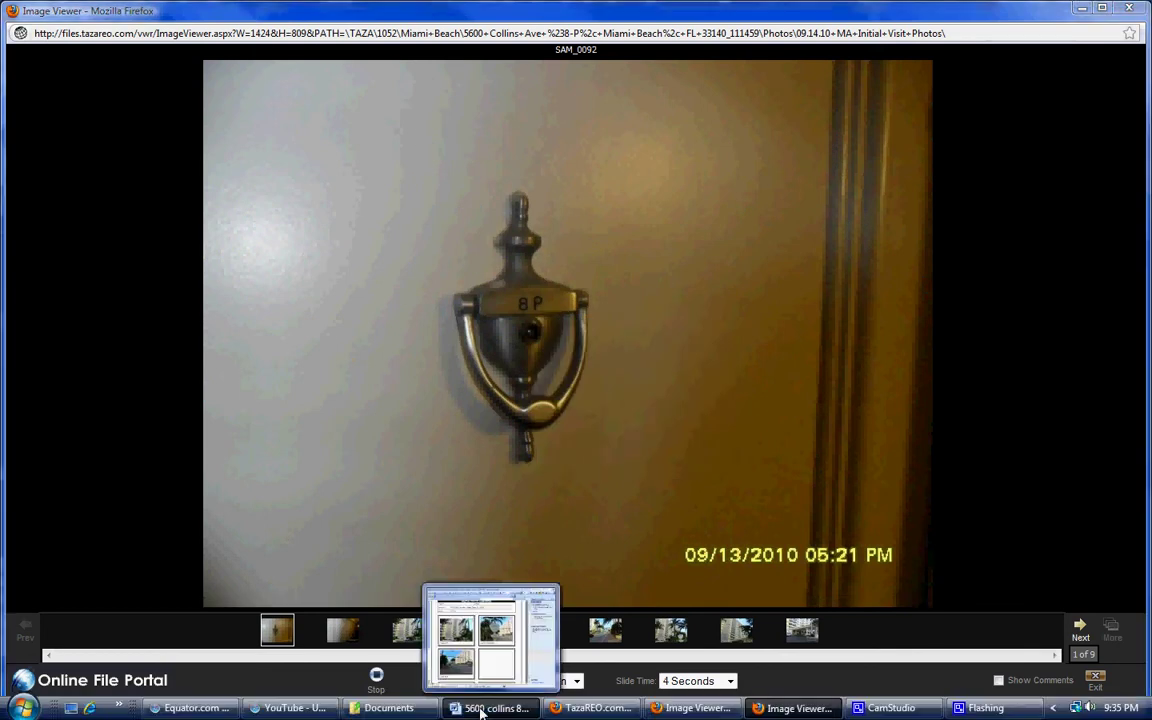
left_click(450, 716)
right_click(547, 543)
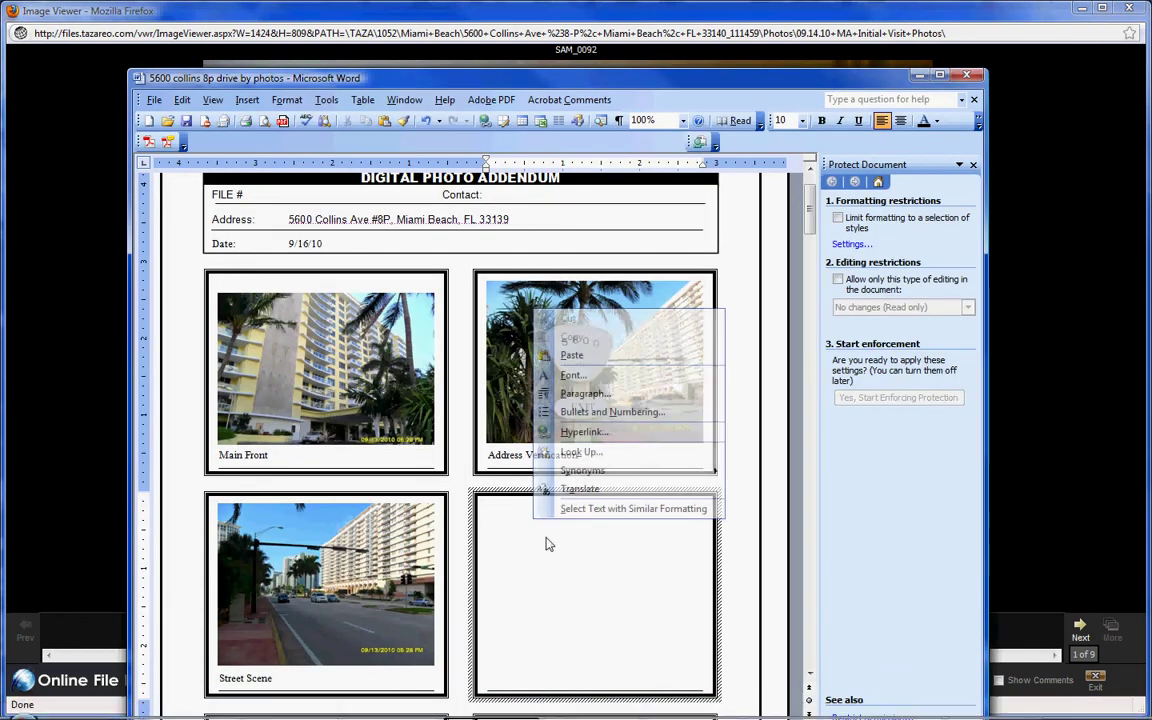
left_click(575, 355)
scroll(566, 663, "down", 2)
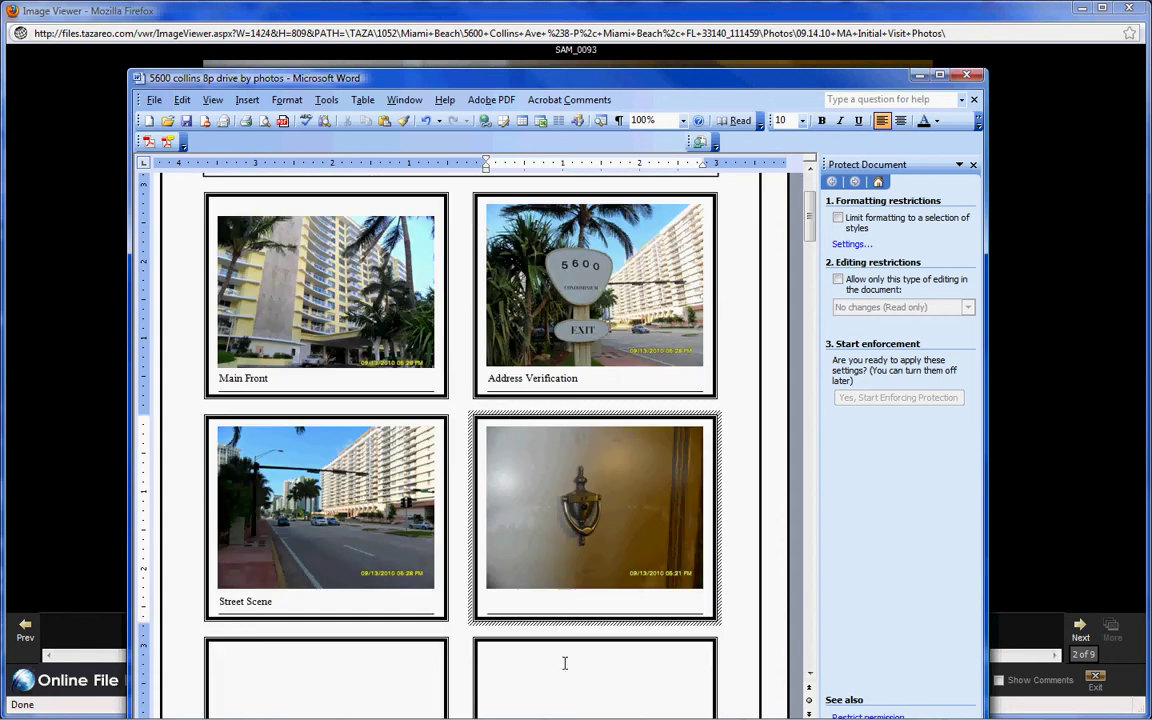
left_click(564, 600)
type("Unit Door")
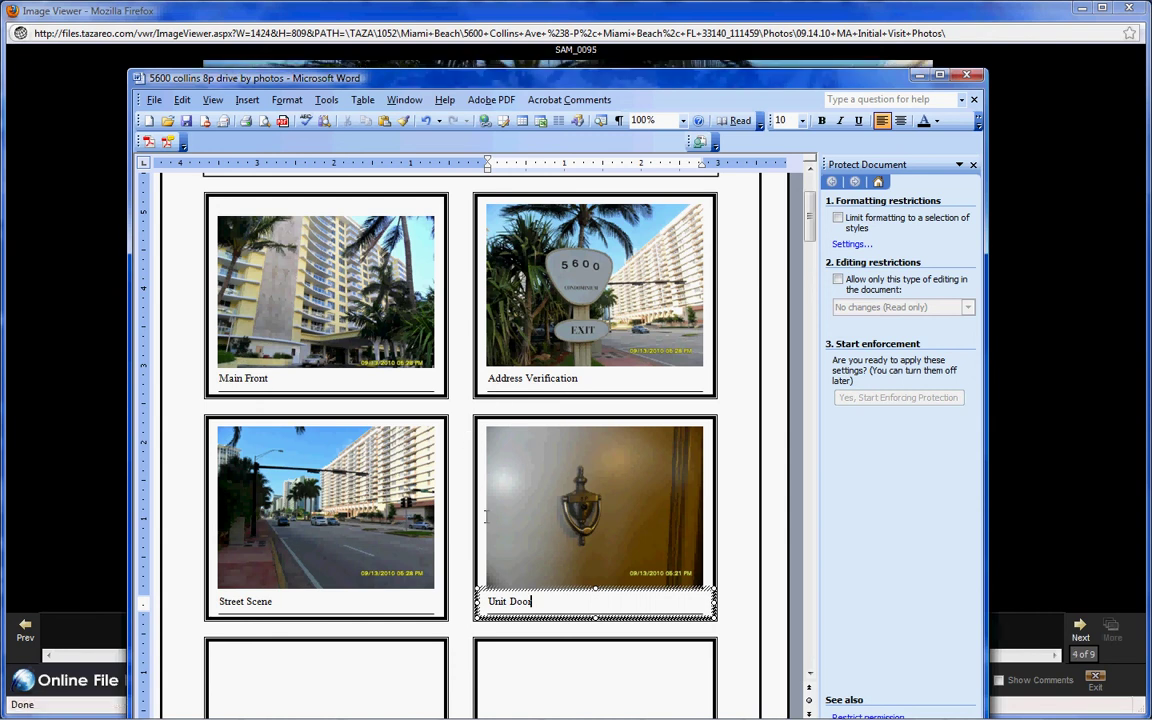
- Type the contact's full name after Contact:, correcting a typo
scroll(488, 470, "up", 4)
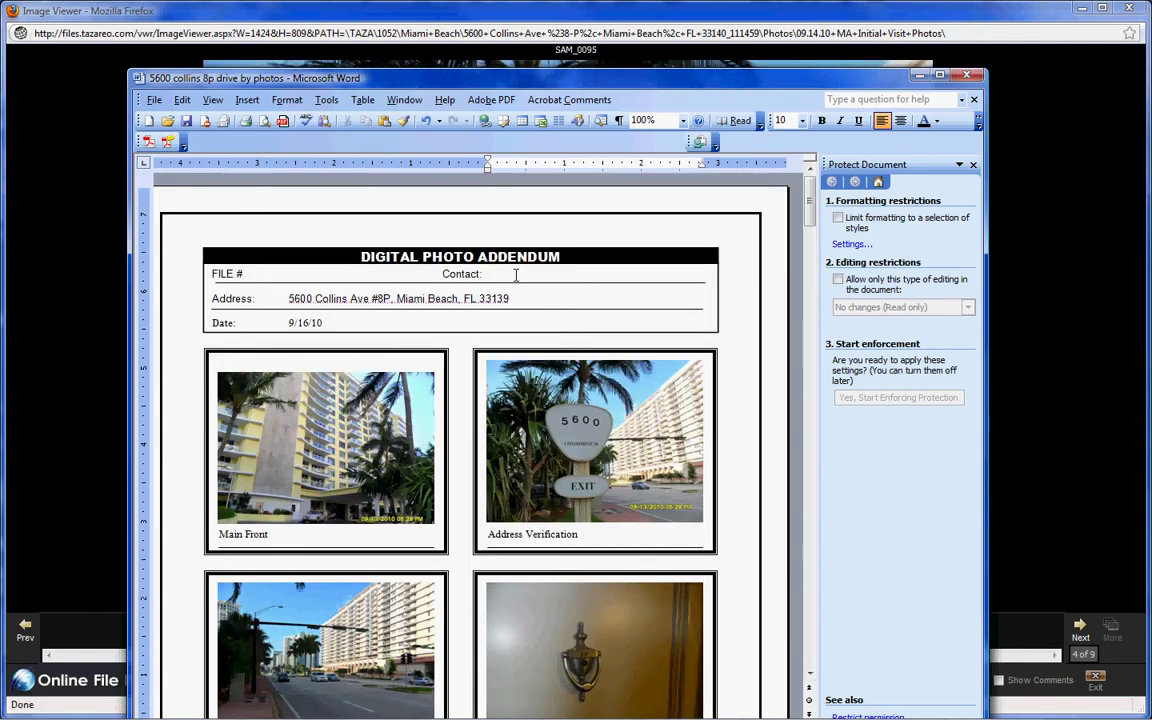
left_click(516, 273)
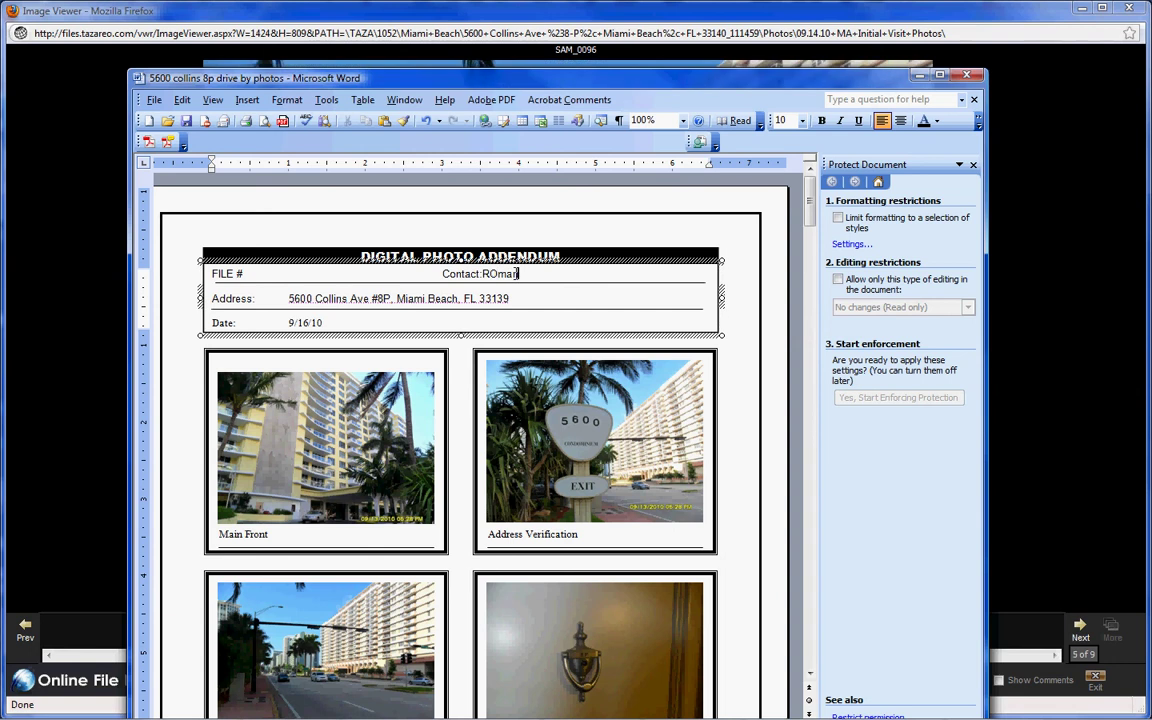
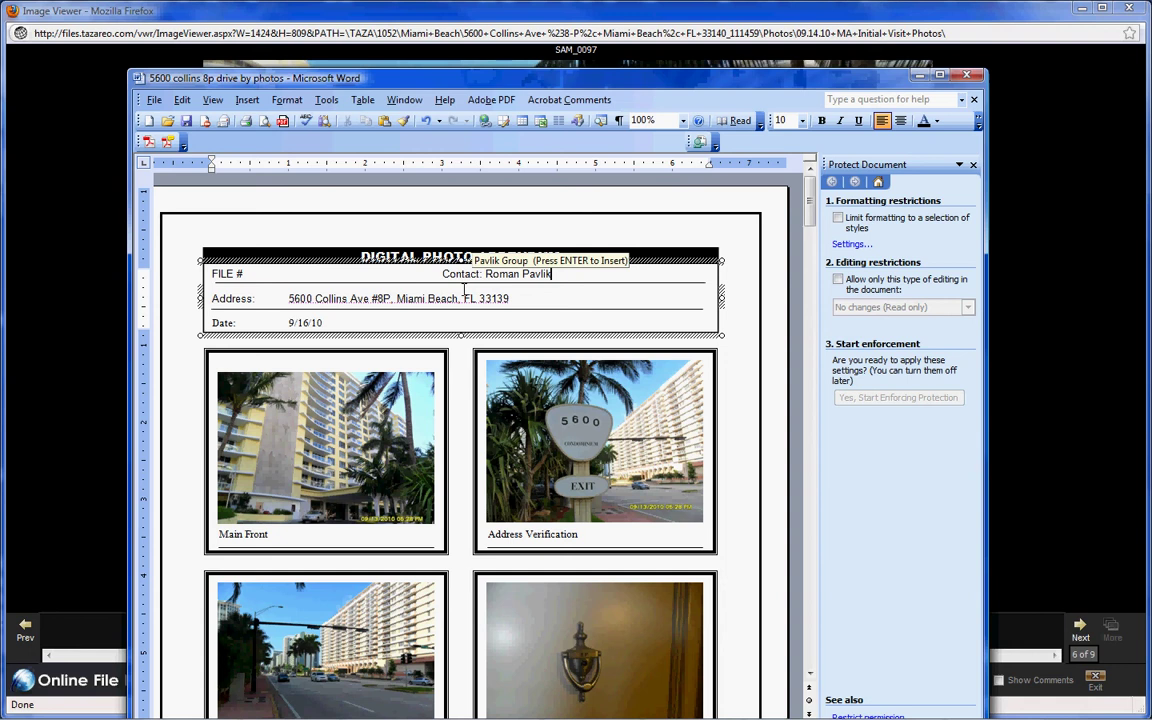
- Check the print settings without printing and scroll through the document
left_click(153, 100)
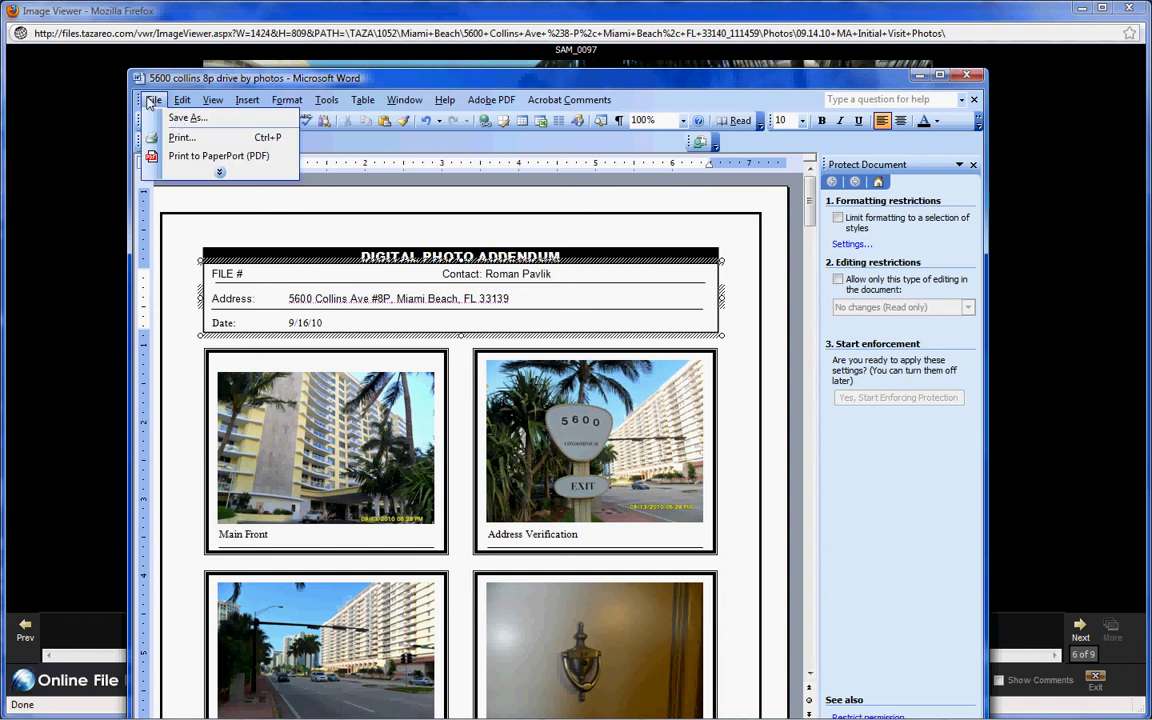
left_click(182, 137)
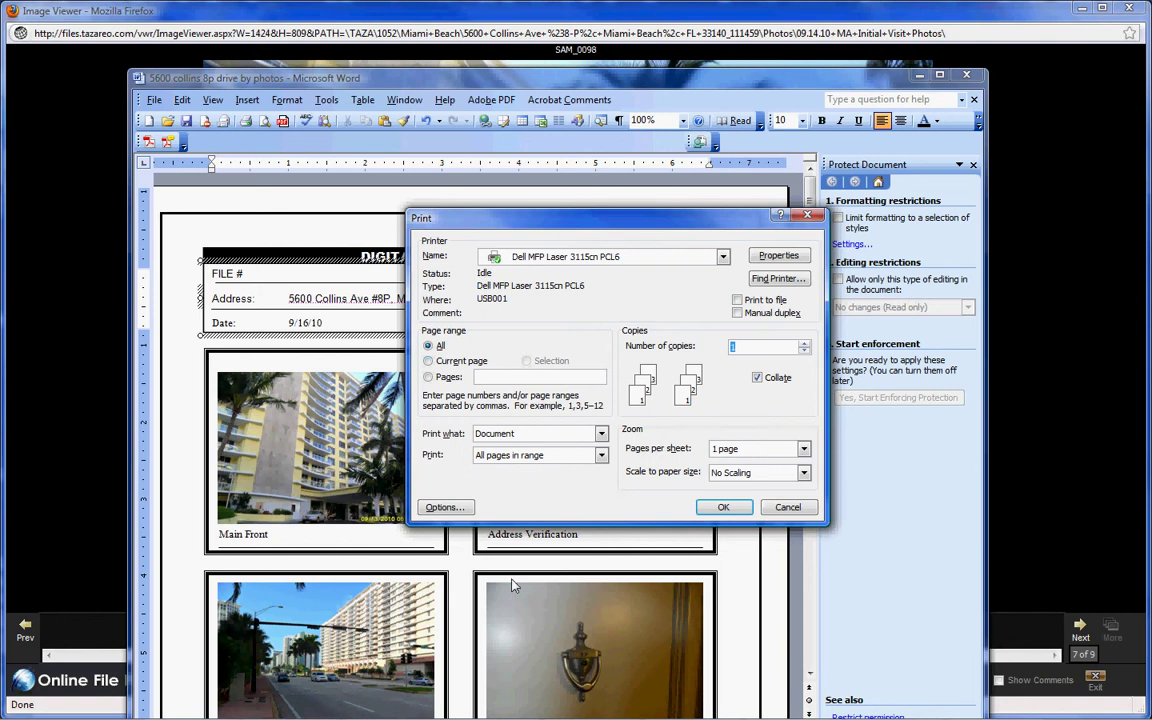
key("Return")
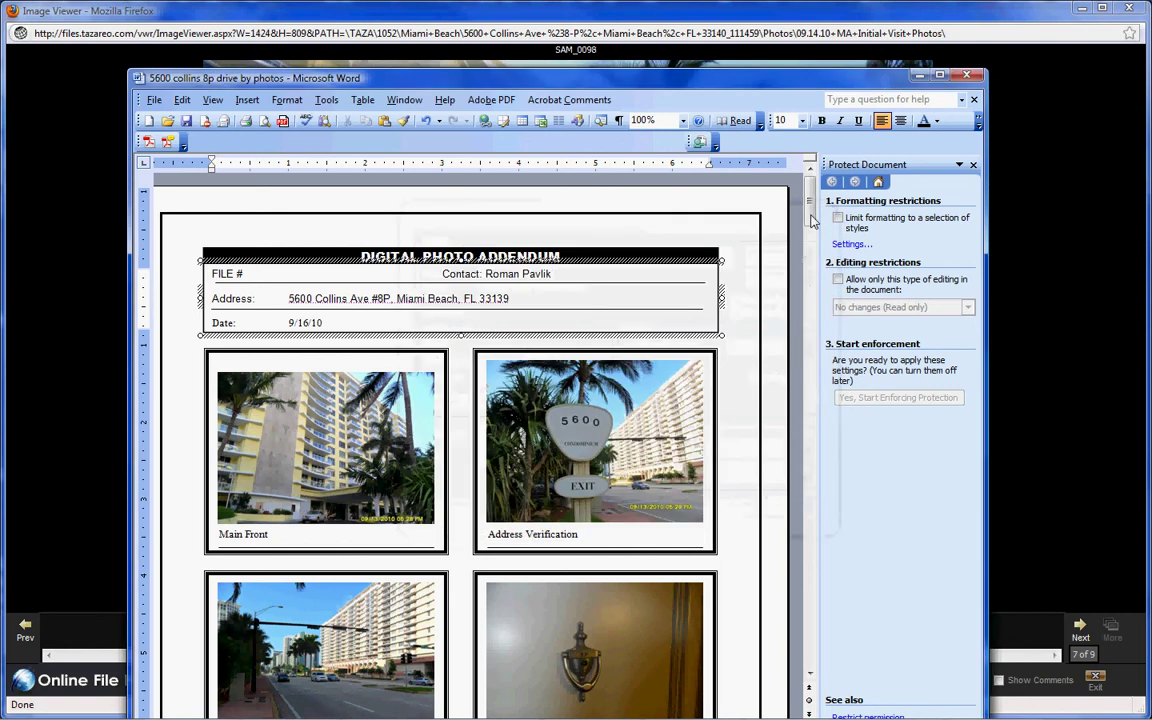
left_click_drag(812, 220, 813, 685)
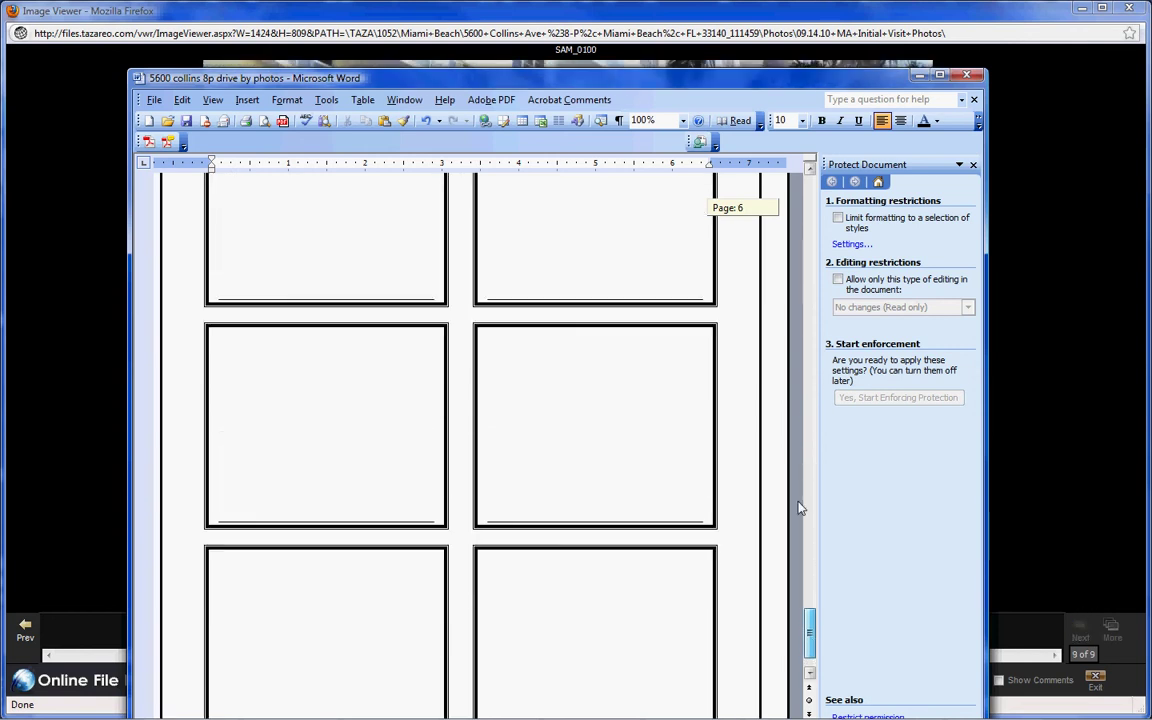
left_click_drag(800, 508, 810, 195)
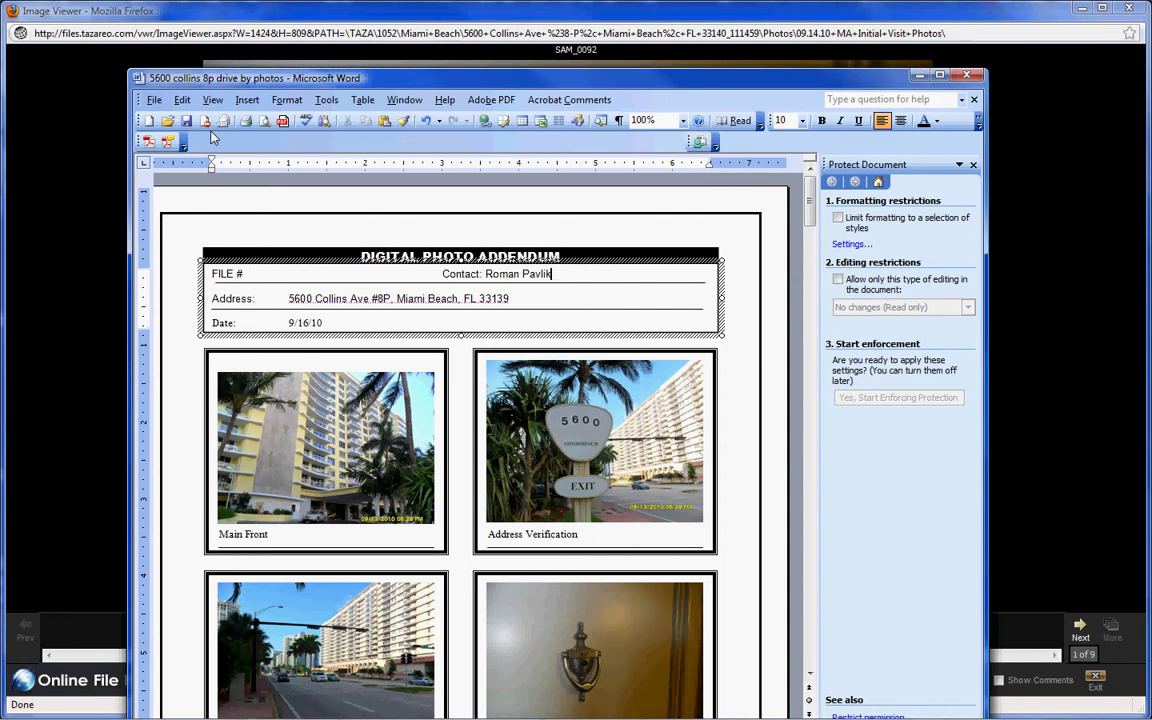
left_click(154, 100)
left_click(503, 222)
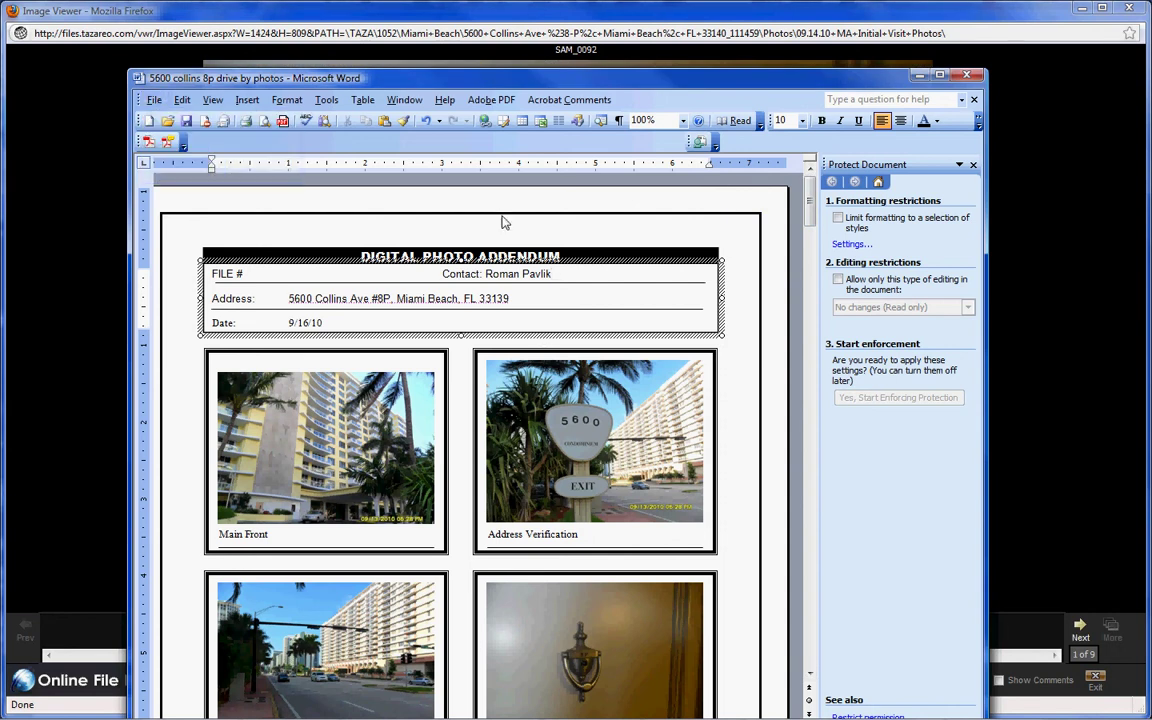
left_click(598, 258)
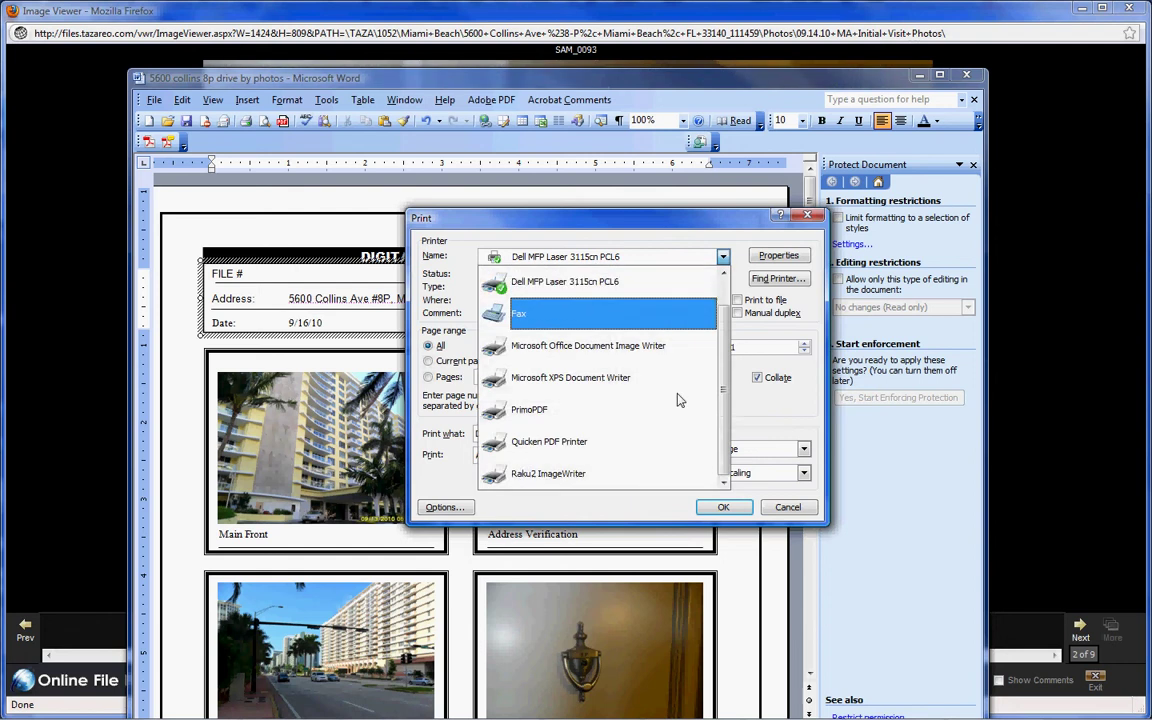
left_click(620, 408)
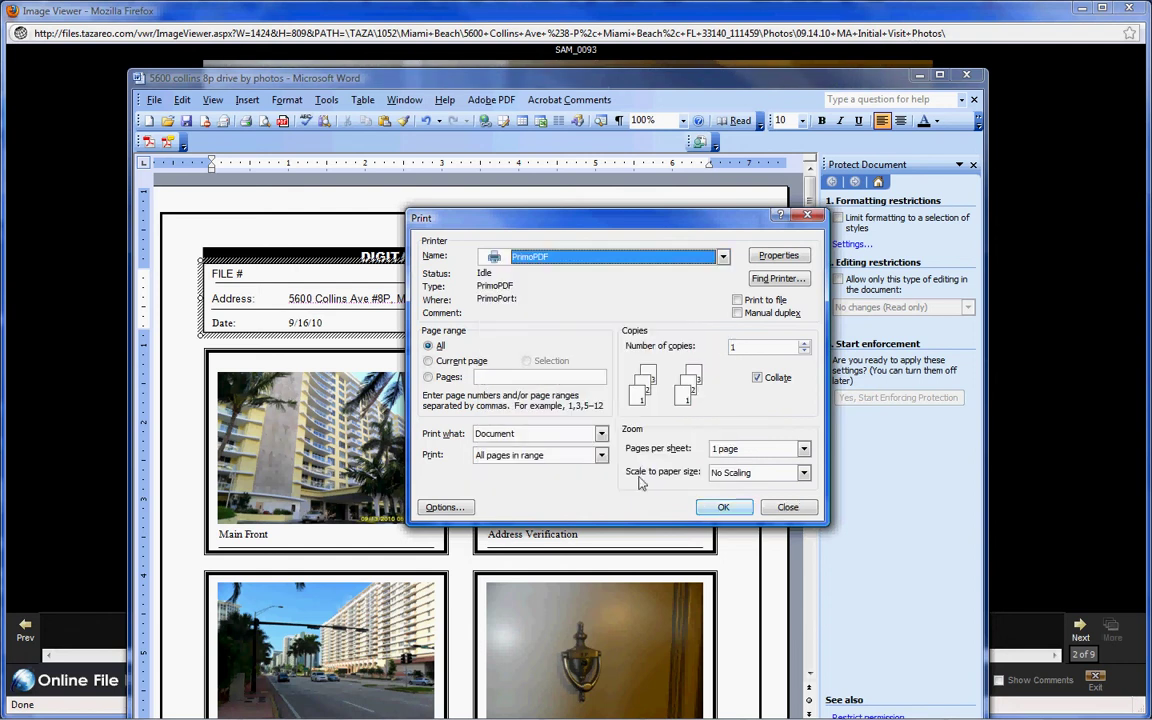
left_click(429, 377)
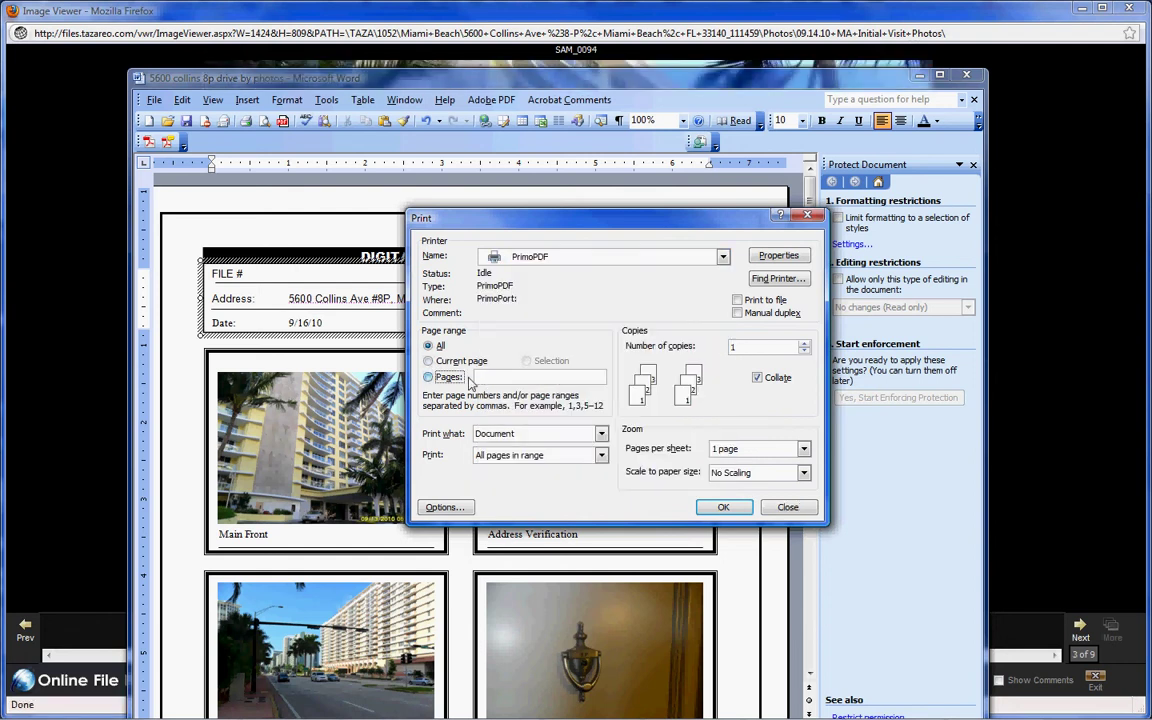
left_click(723, 507)
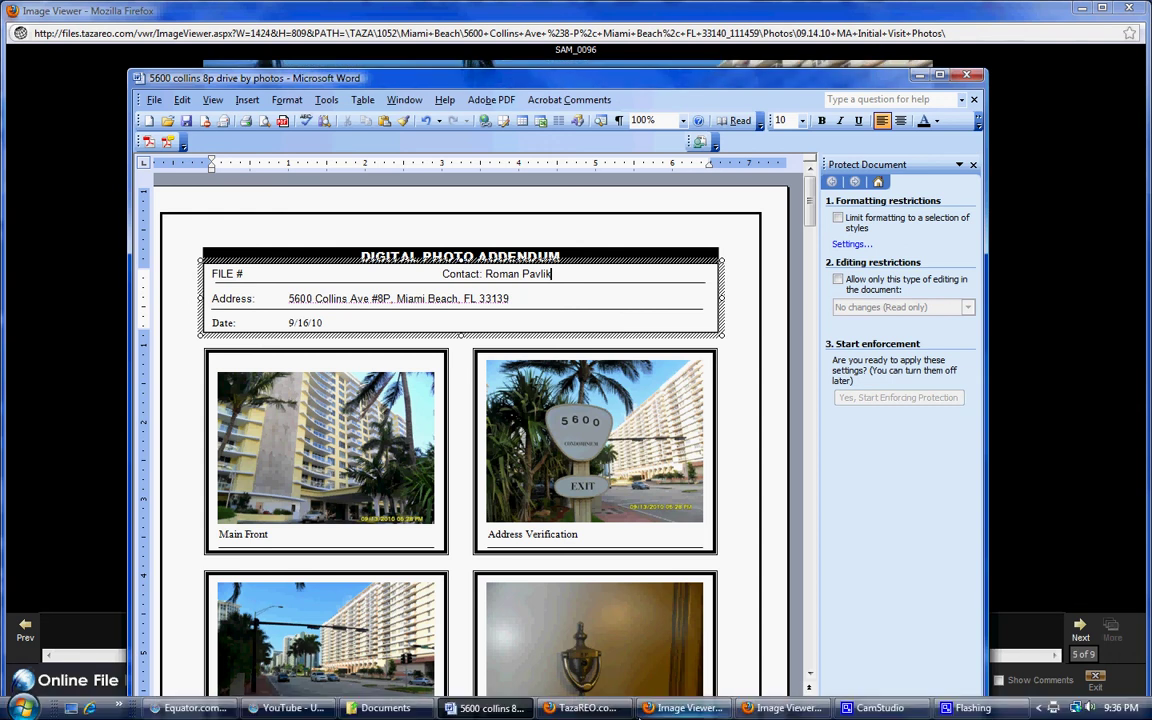
mouse_move(665, 712)
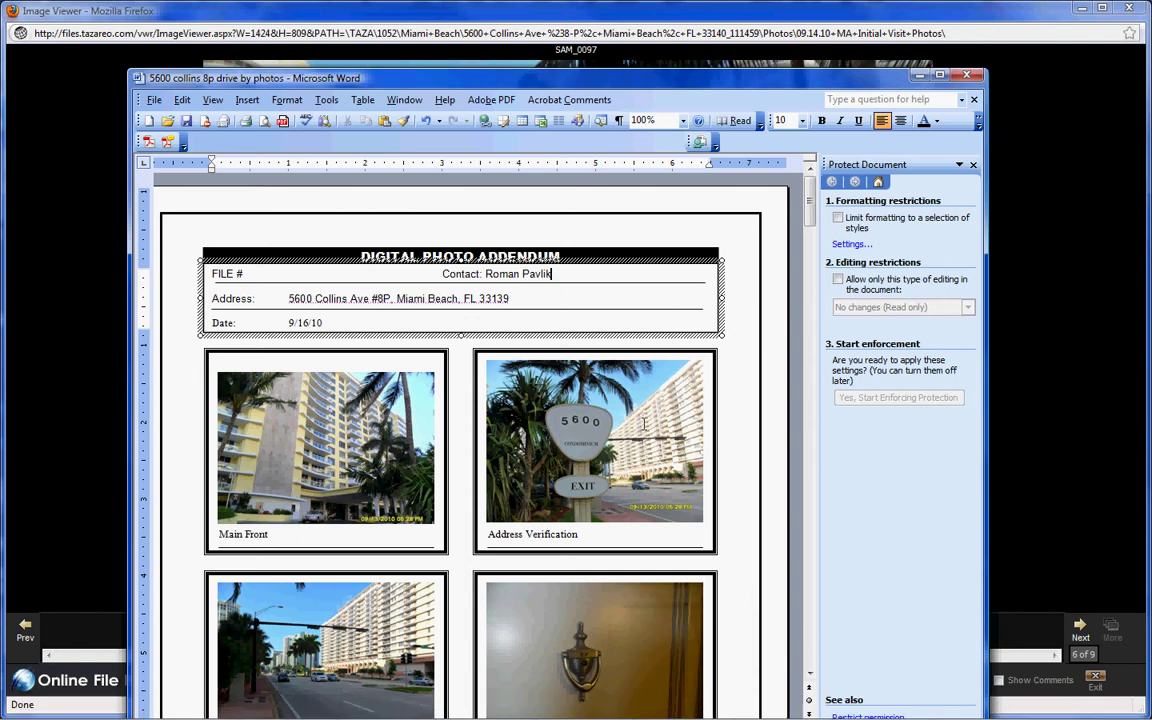
left_click(148, 141)
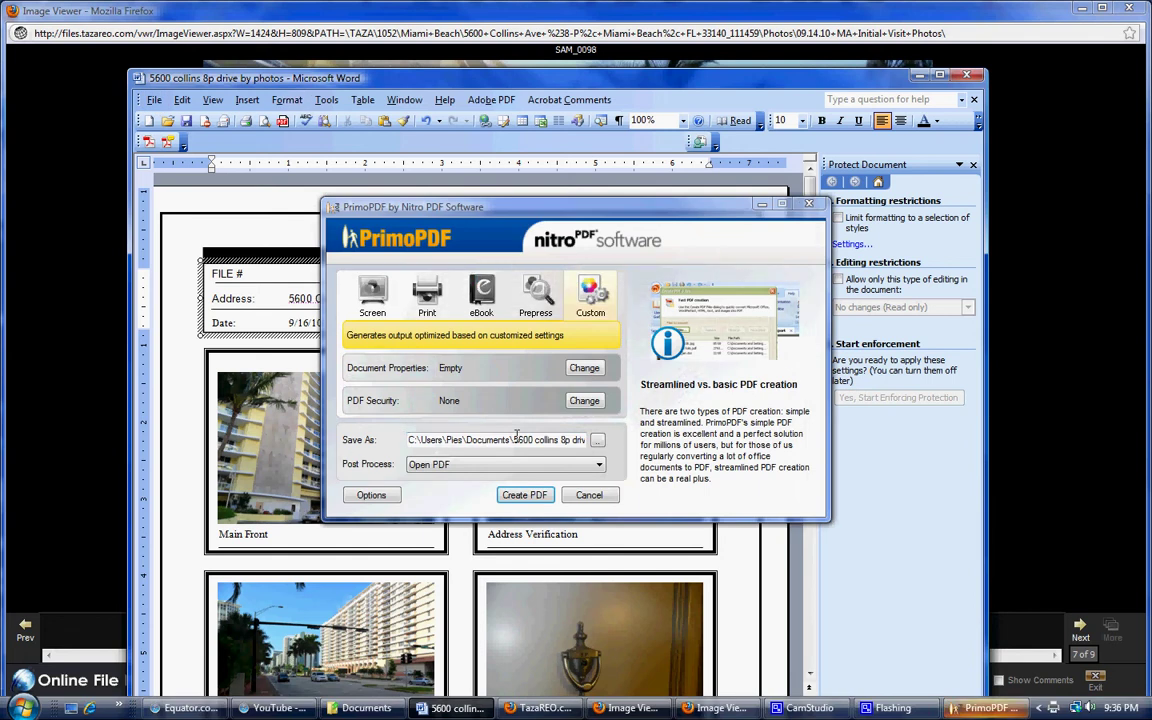
left_click(523, 494)
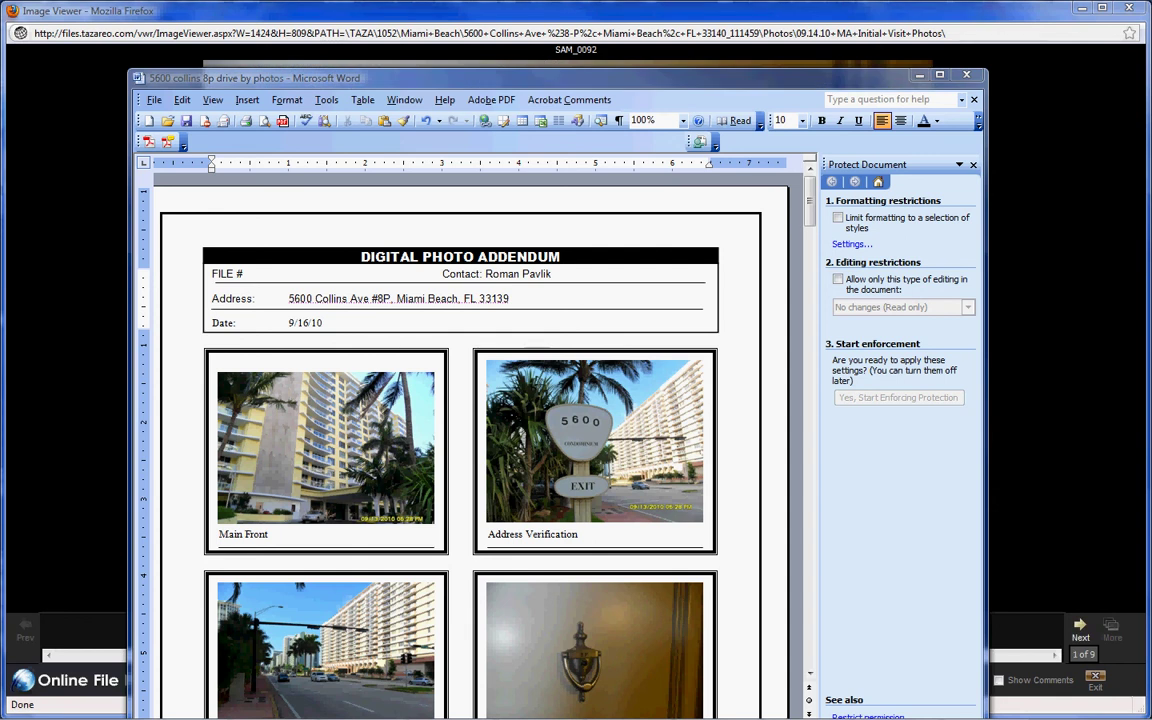
- Close the addendum document with alt+F4, saving the changes when prompted
key("Right")
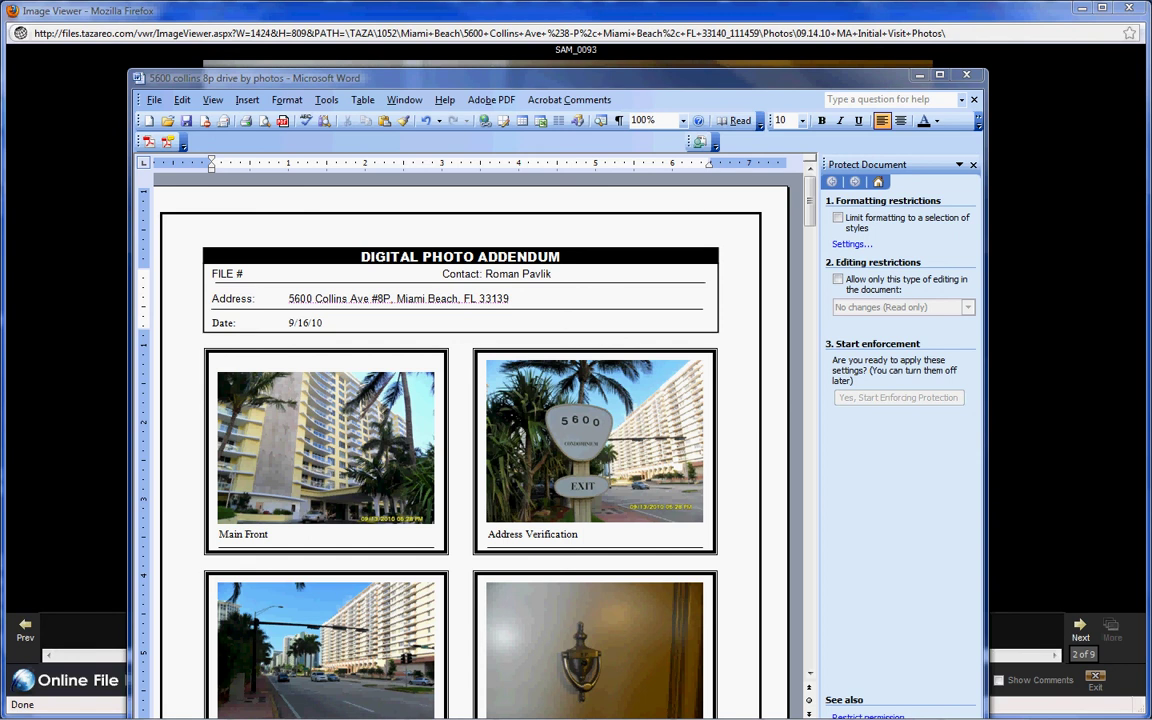
key("Right")
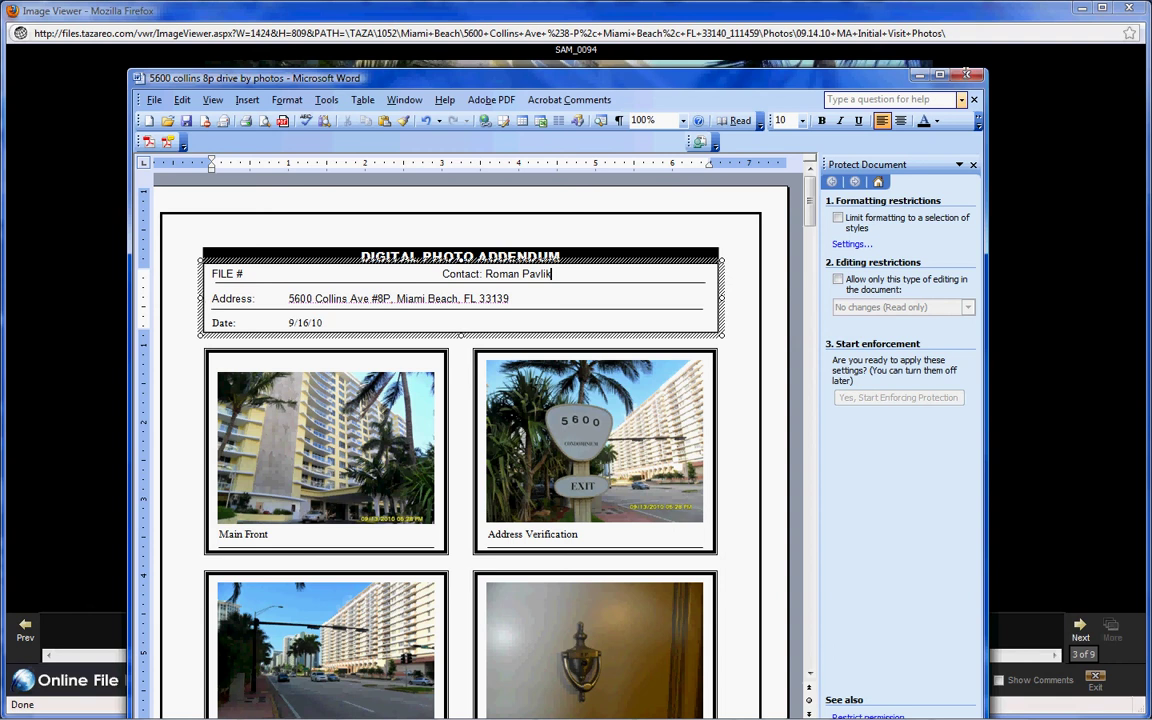
key("alt+F4")
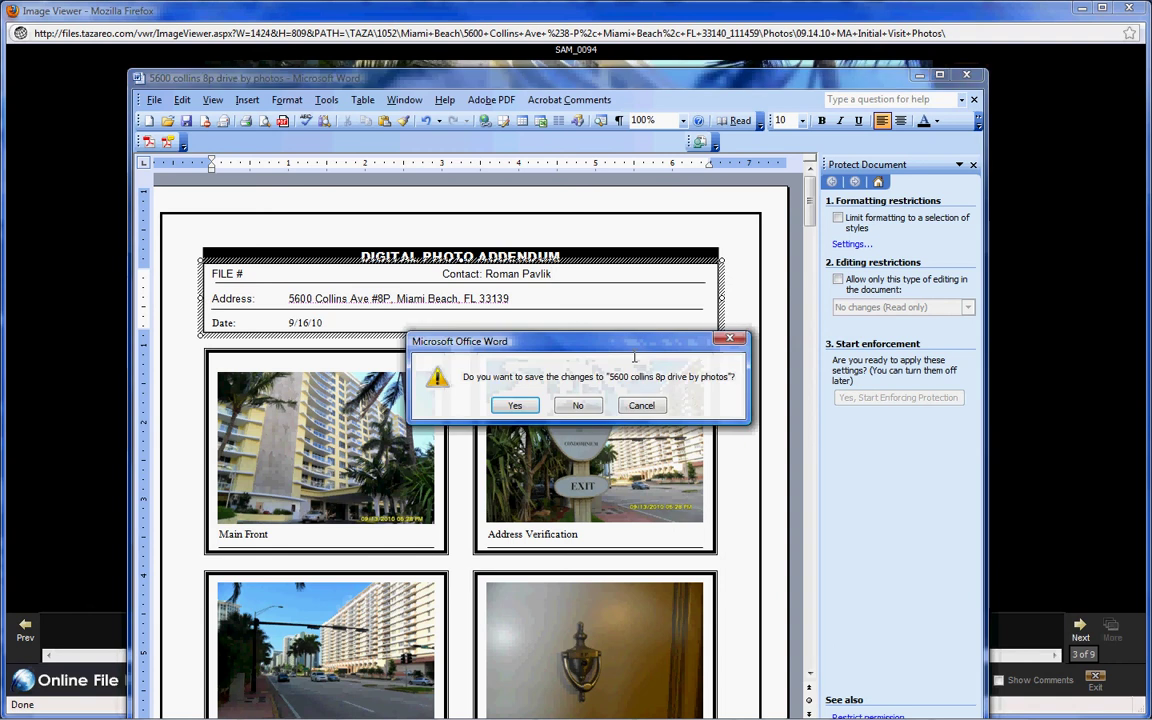
left_click(514, 406)
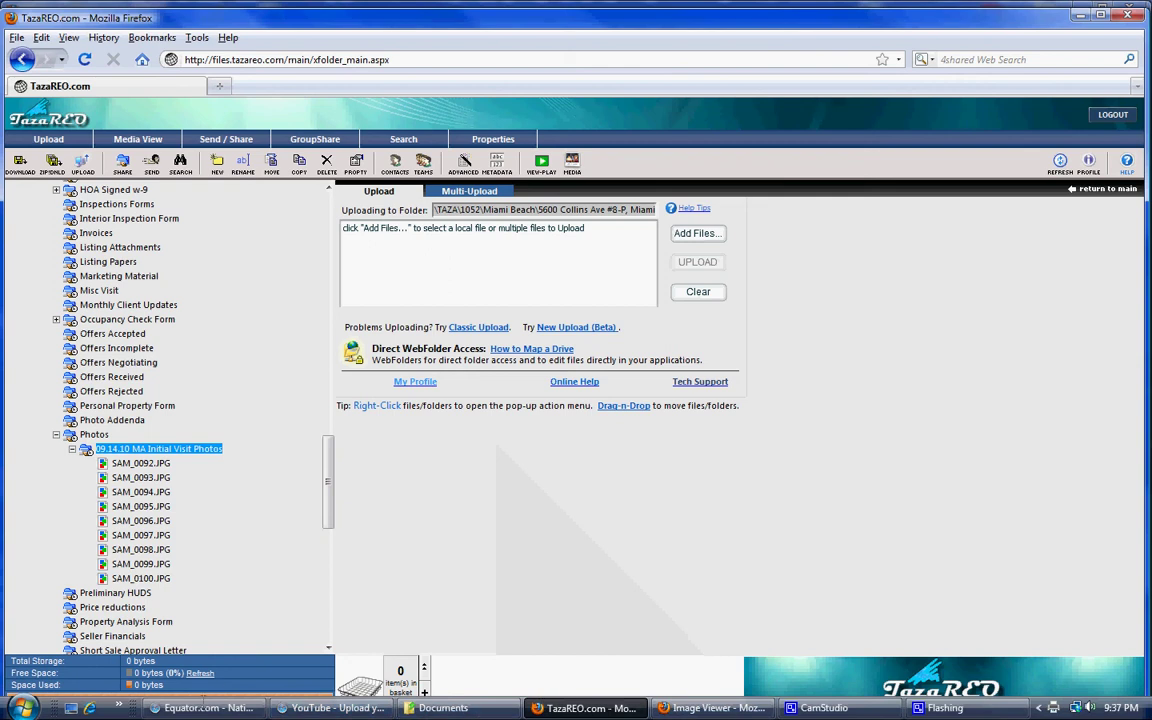
left_click(205, 708)
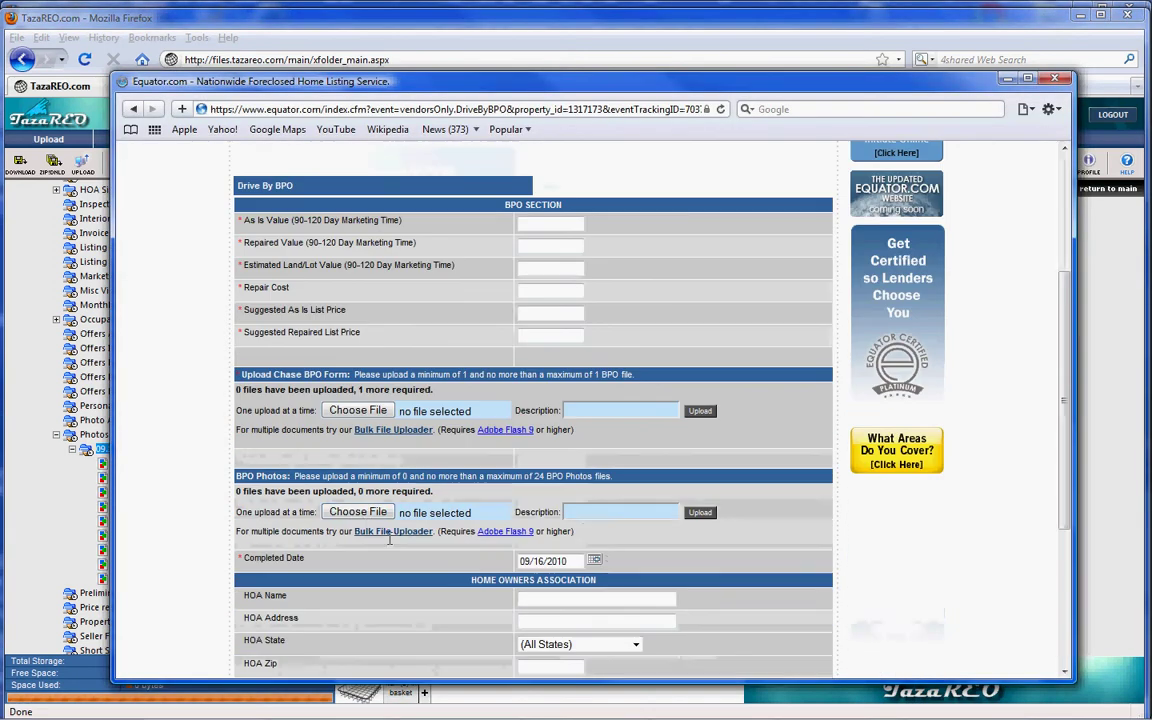
left_click(355, 510)
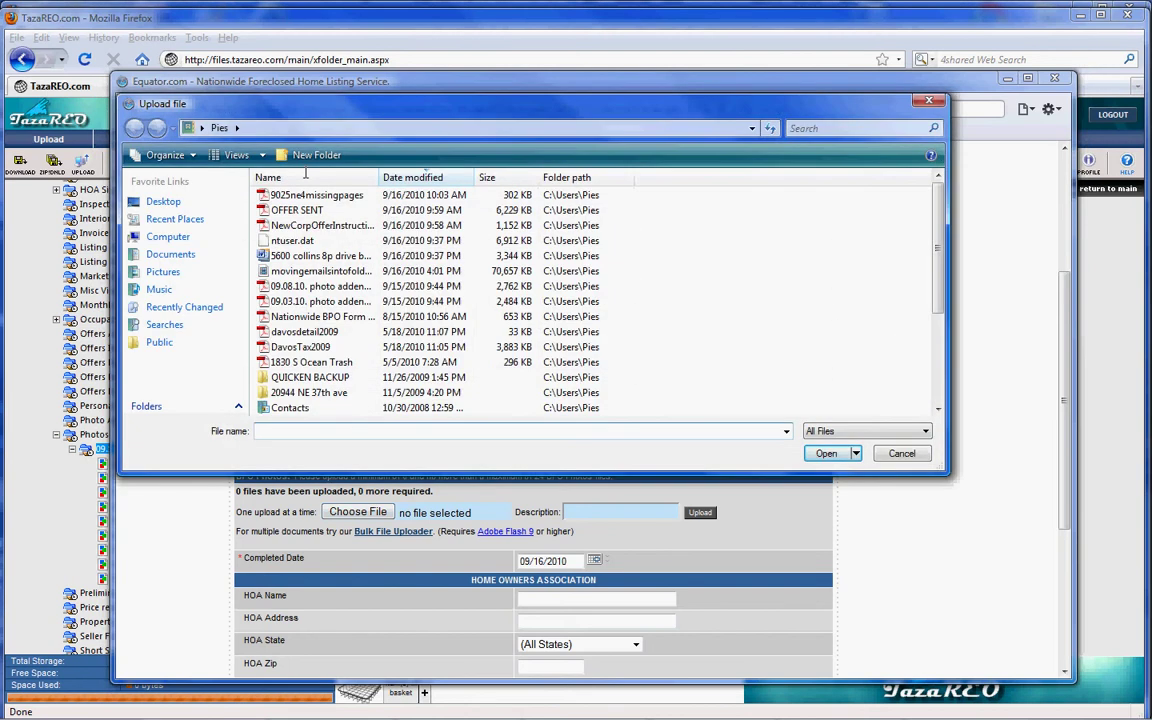
left_click(168, 256)
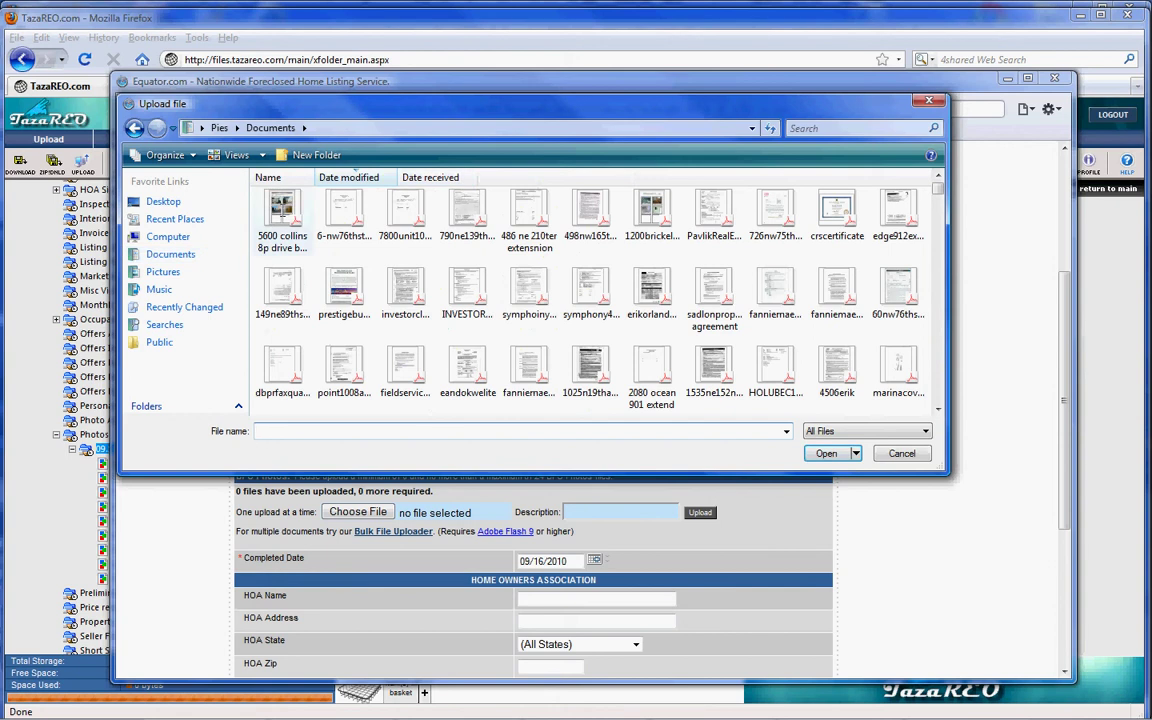
key("Escape")
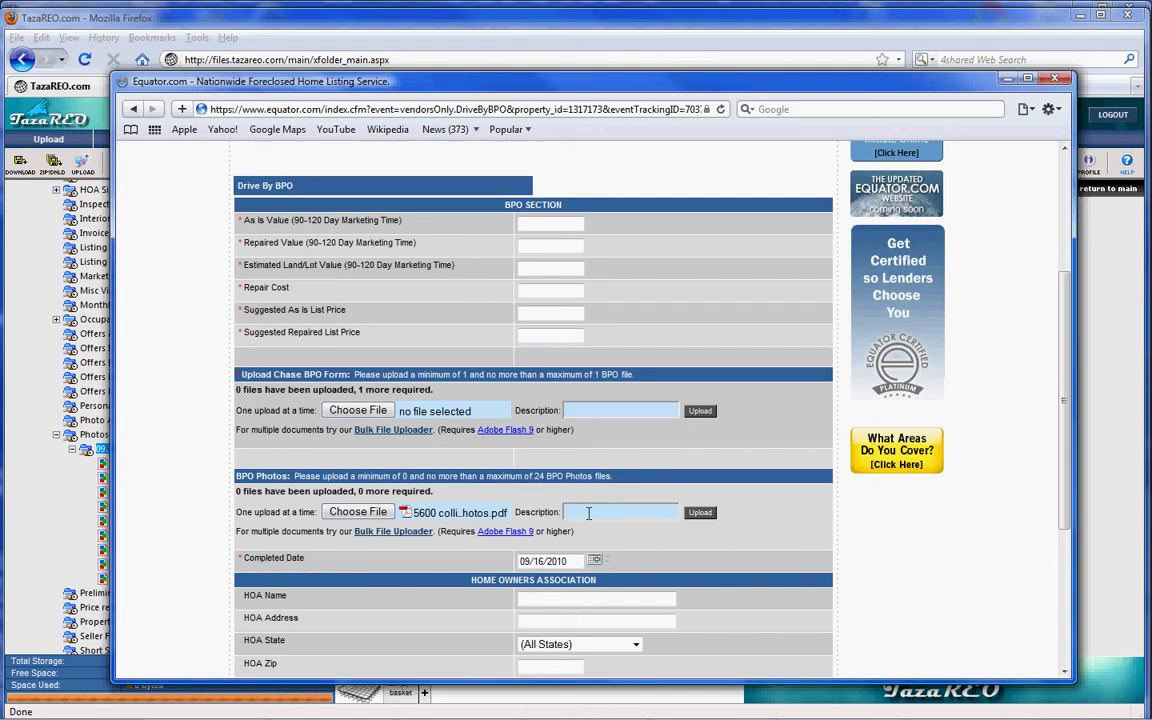
- Enter the BPO Photos file description 'Subject Drive By Photos'
left_click(588, 513)
type("Subject Drive By Bo")
key("BackSpace")
key("BackSpace")
type("Drune")
key("BackSpace")
key("BackSpace")
key("BackSpace")
key("BackSpace")
key("BackSpace")
type("O")
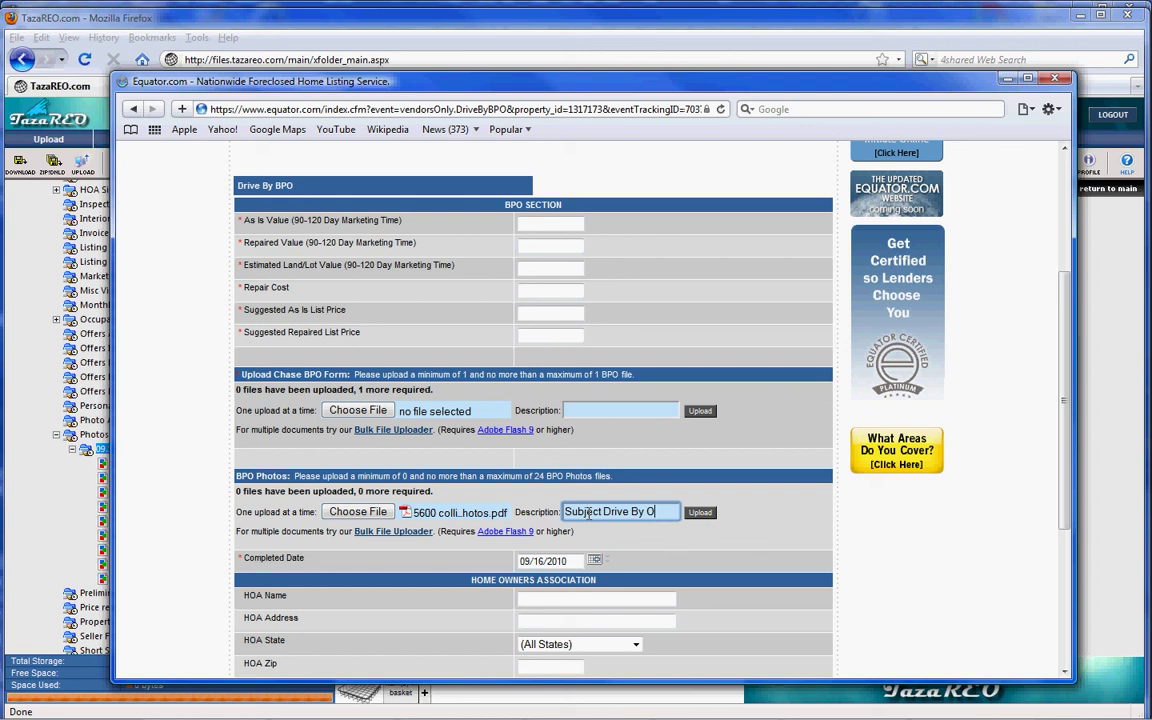
key("BackSpace")
type("Photos")
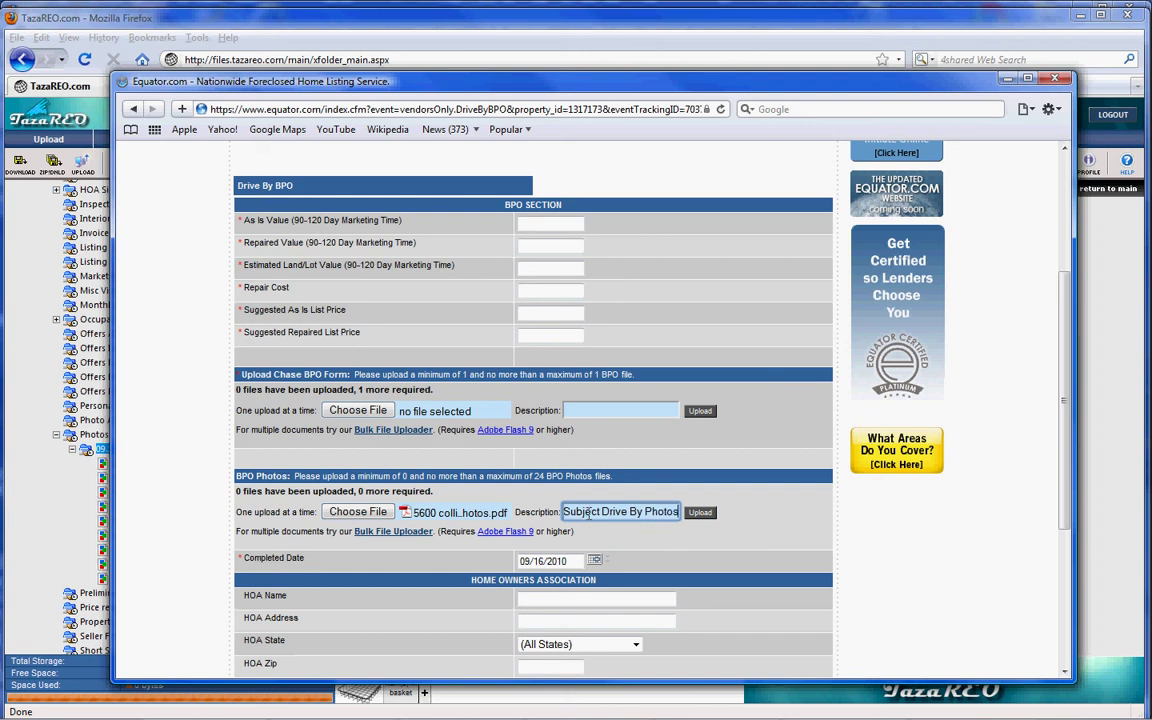
- Upload the attached PDF as Subject Drive By Photos and save the BPO form to complete later
left_click(697, 512)
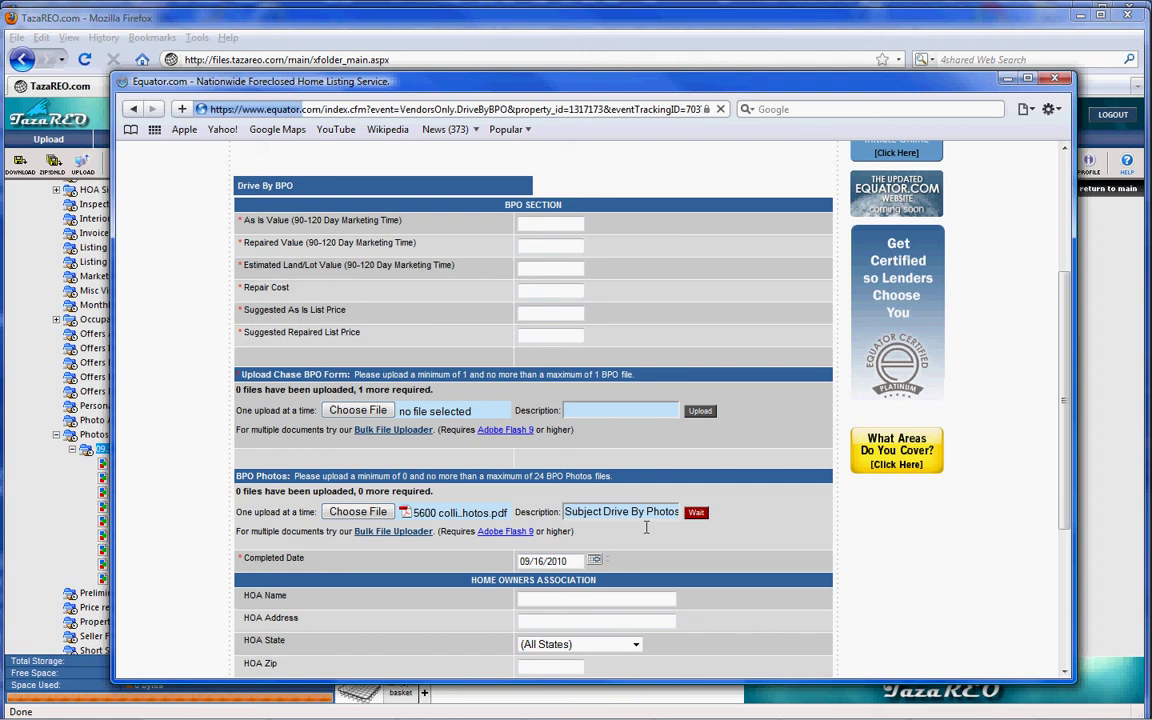
scroll(646, 527, "down", 4)
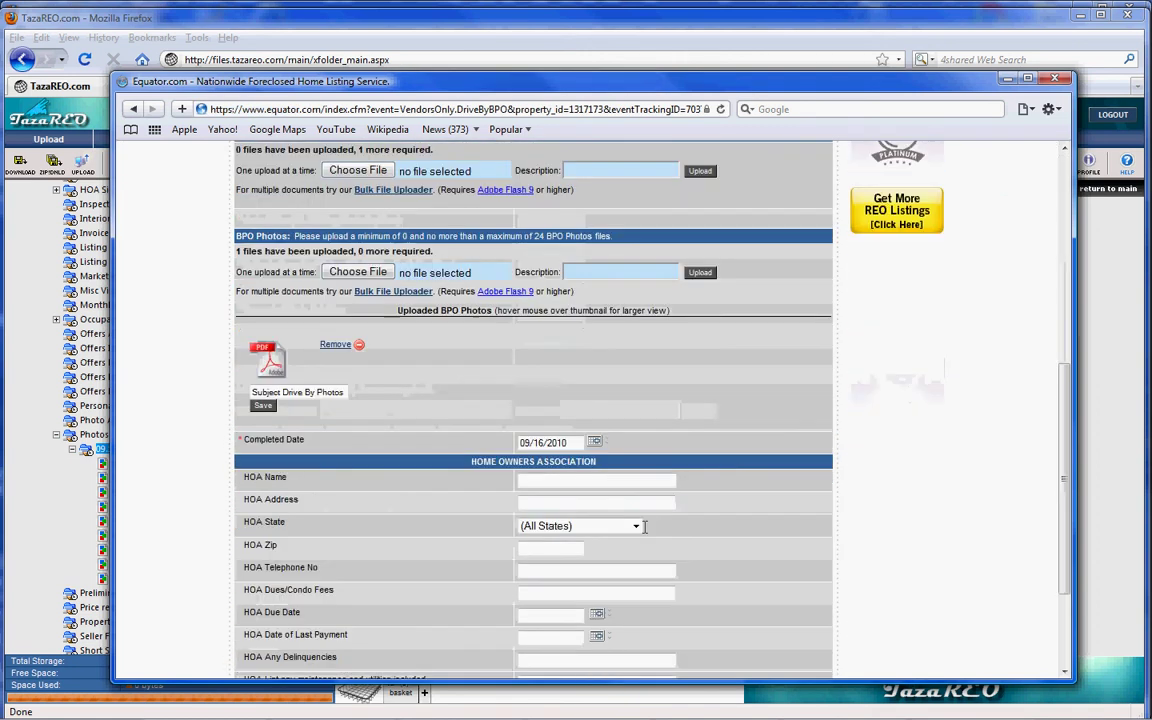
scroll(678, 386, "down", 3)
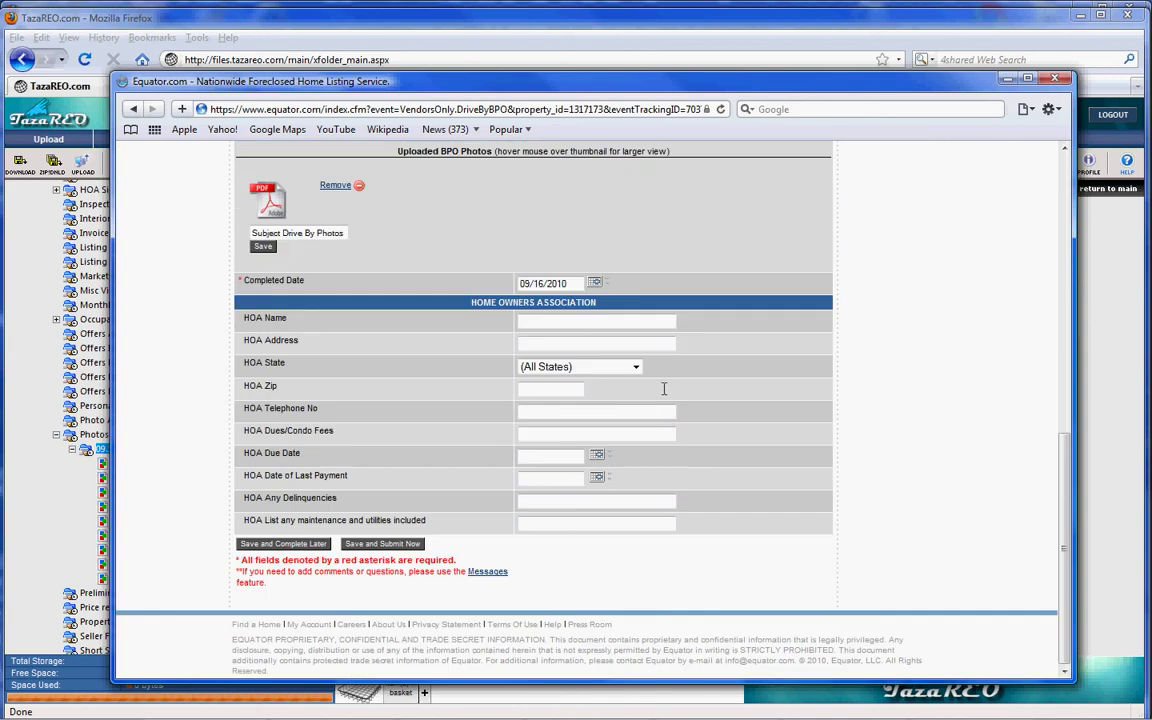
left_click(282, 544)
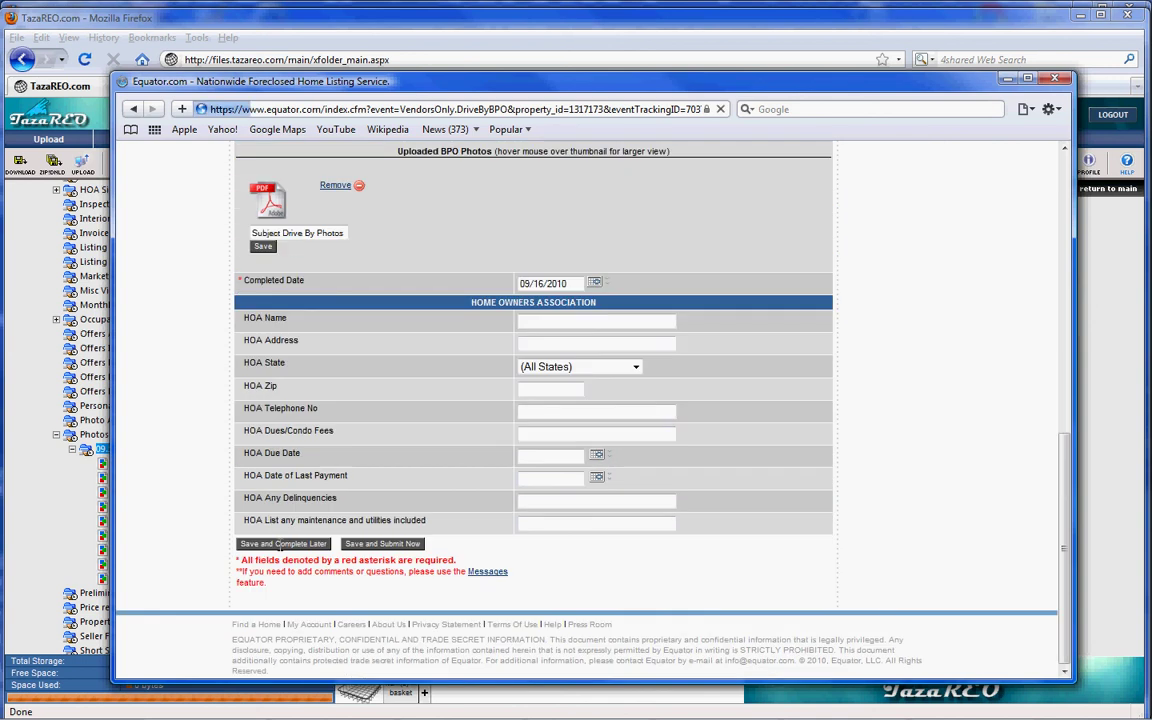